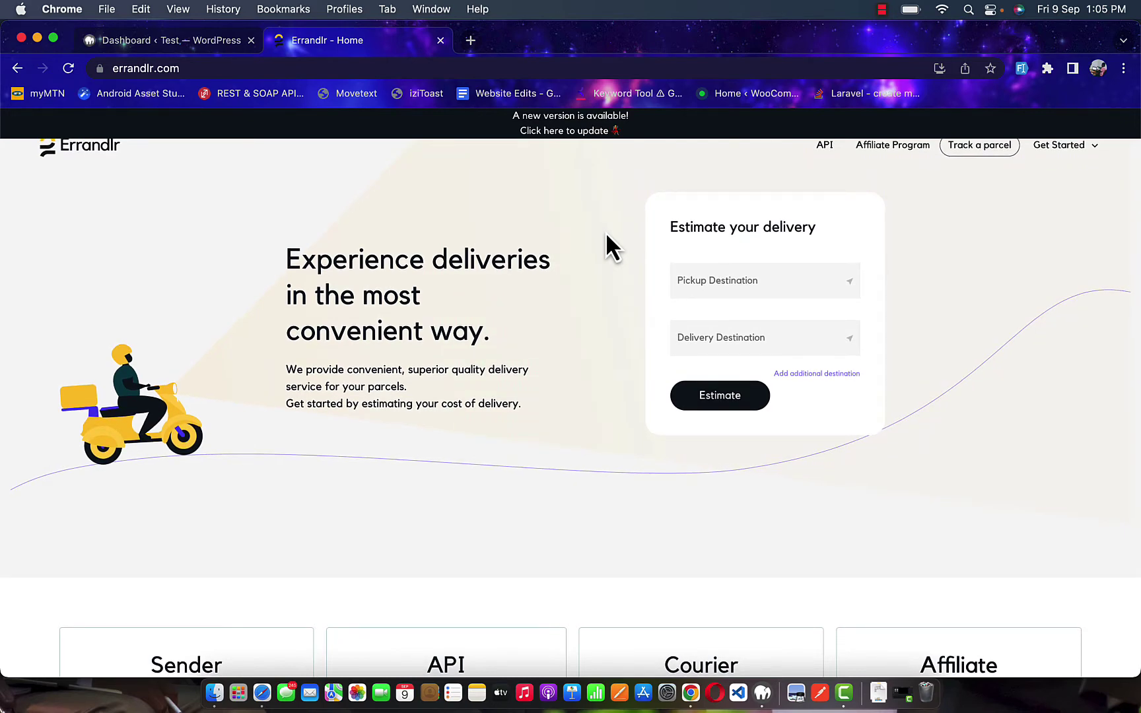
- Search the plugin directory for 'errandlr' and locate the active Errandlr Delivery for WooCommerce plugin
click(191, 40)
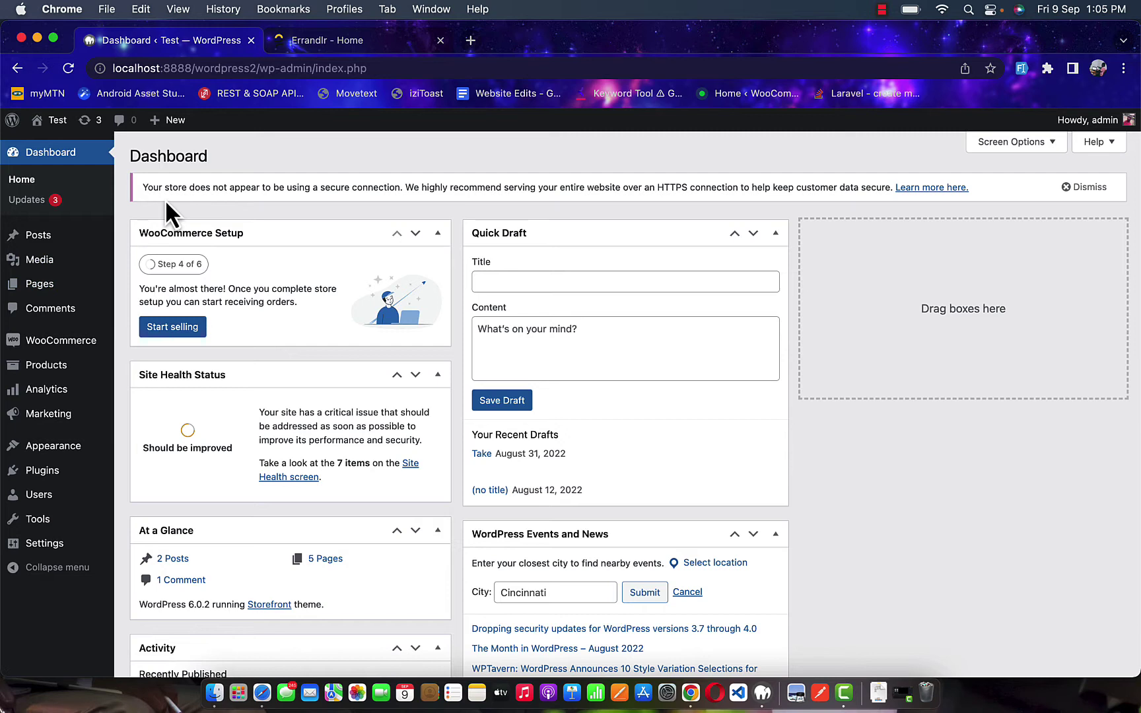
mouse_move(43, 471)
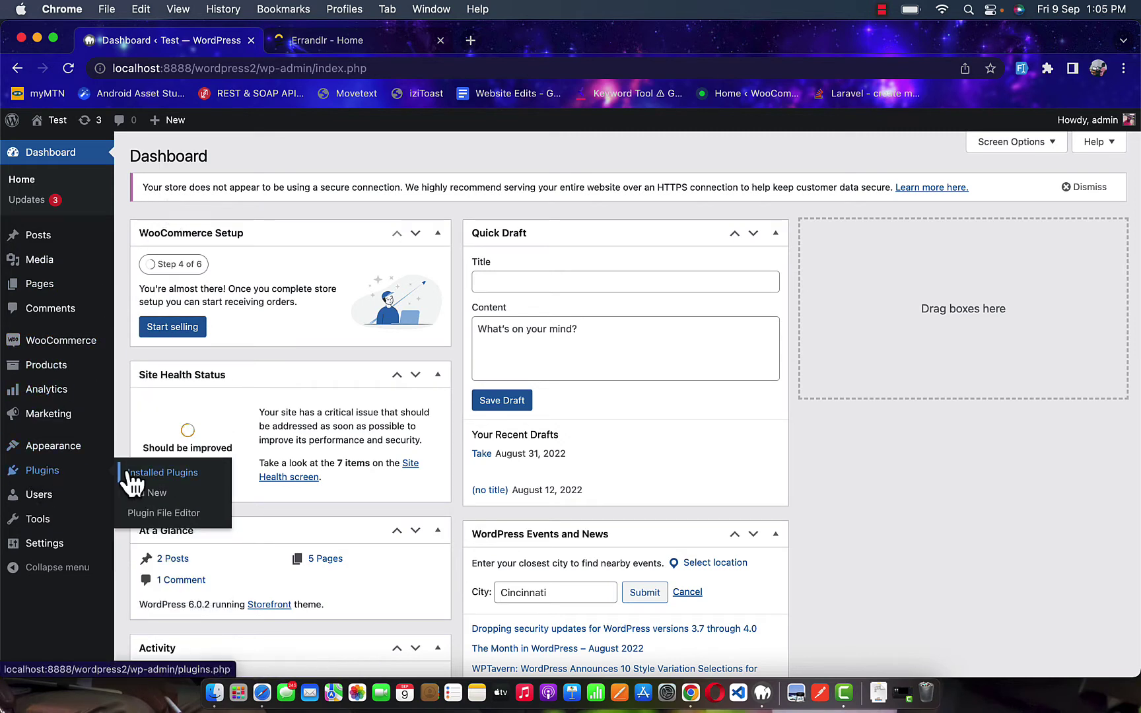
click(154, 498)
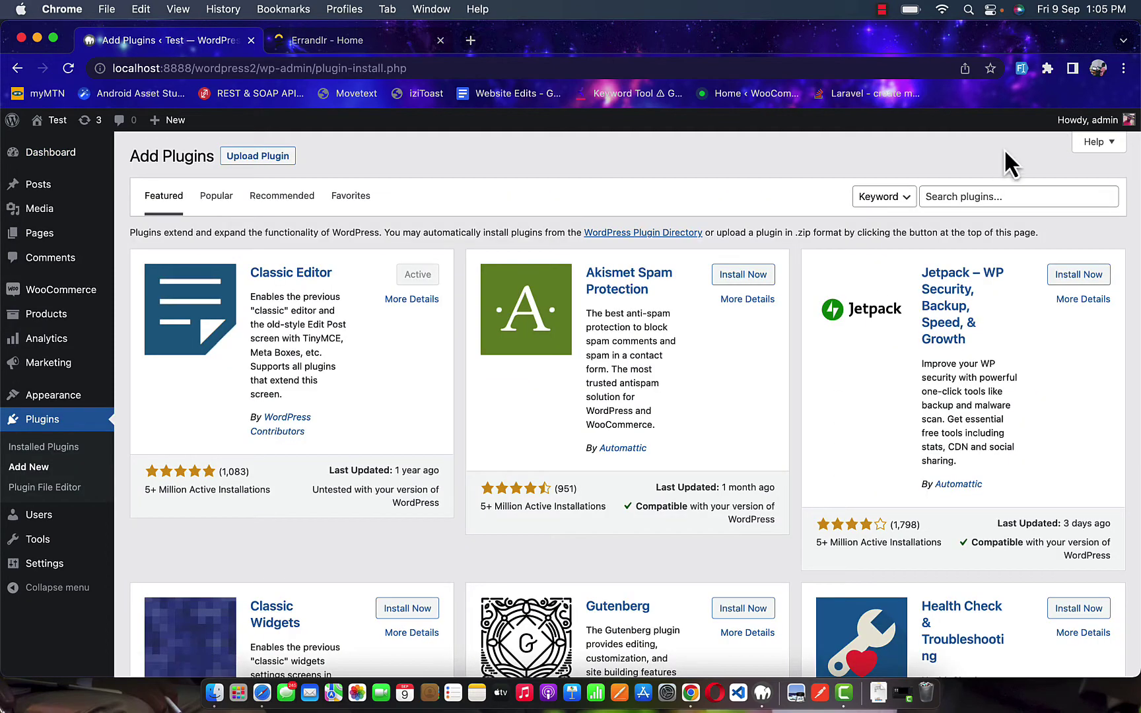
click(955, 199)
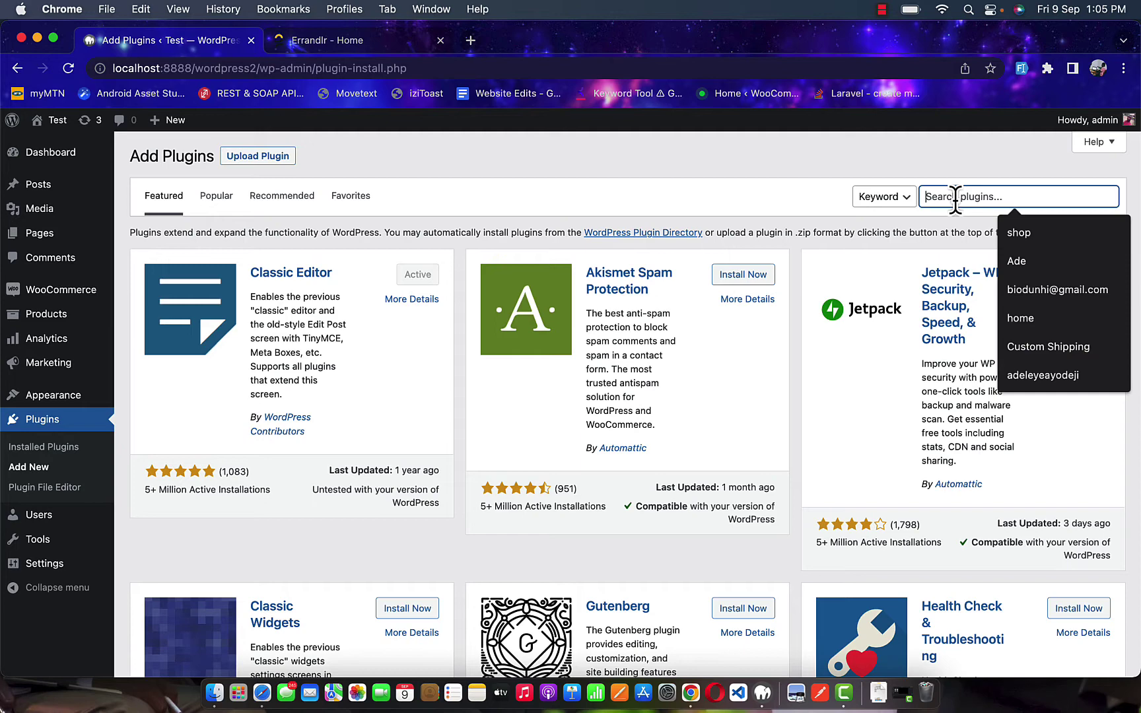
text(erran)
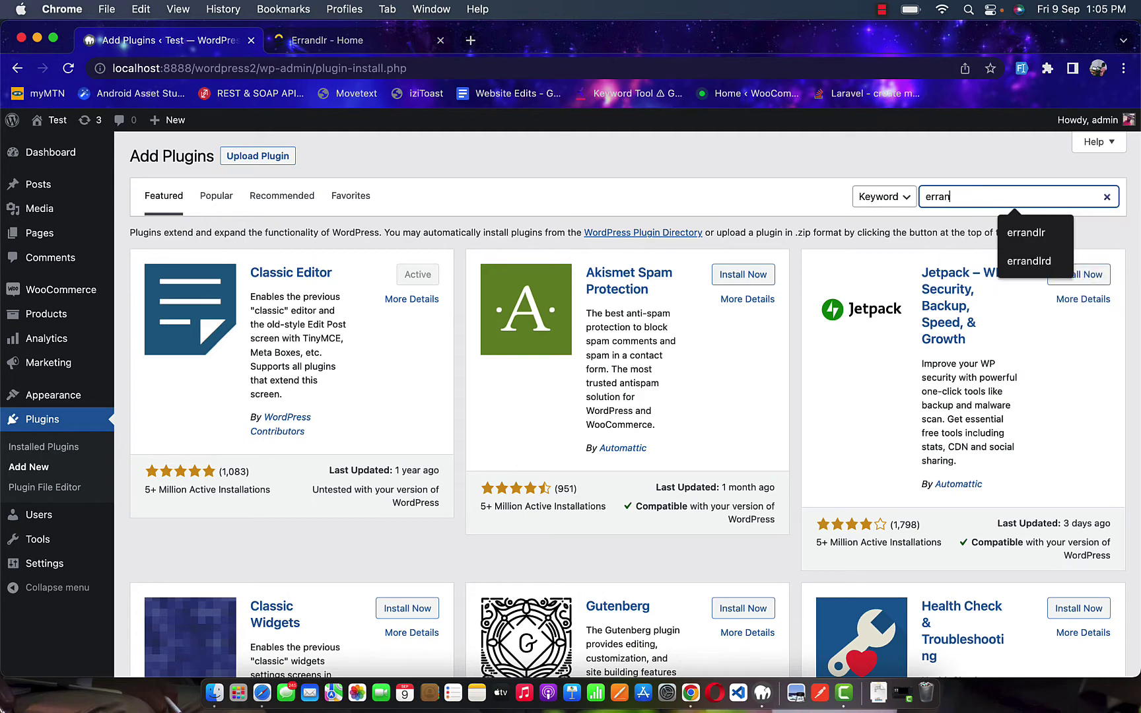
text(dlr)
click(949, 160)
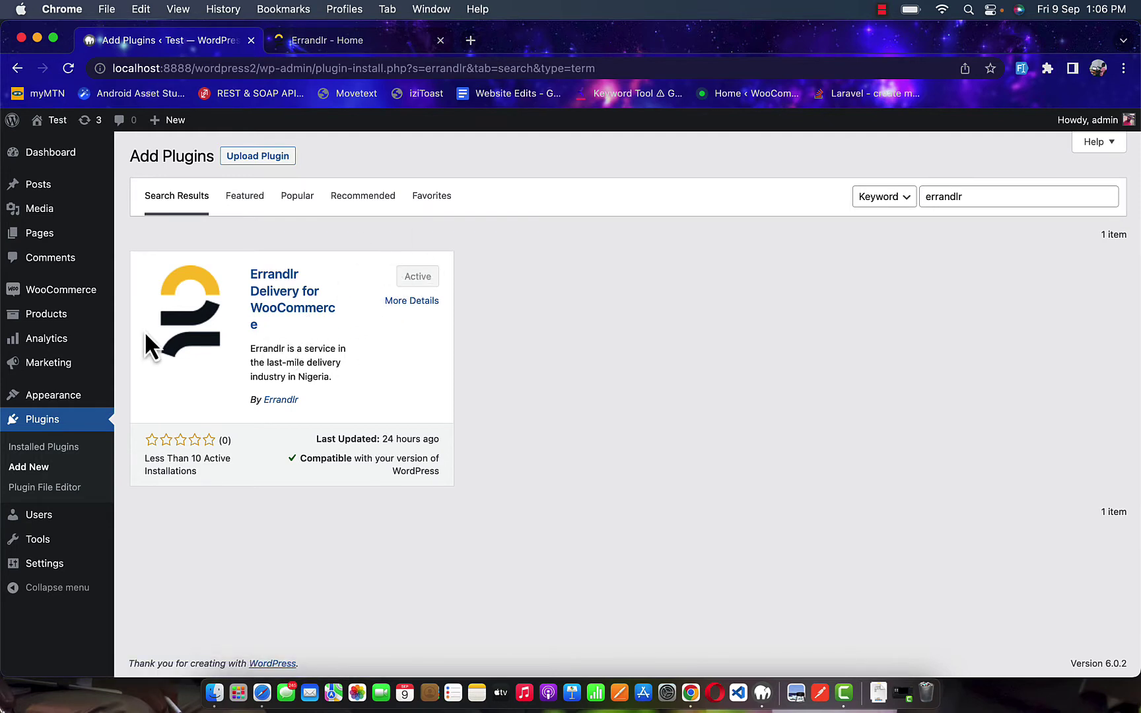
mouse_move(61, 290)
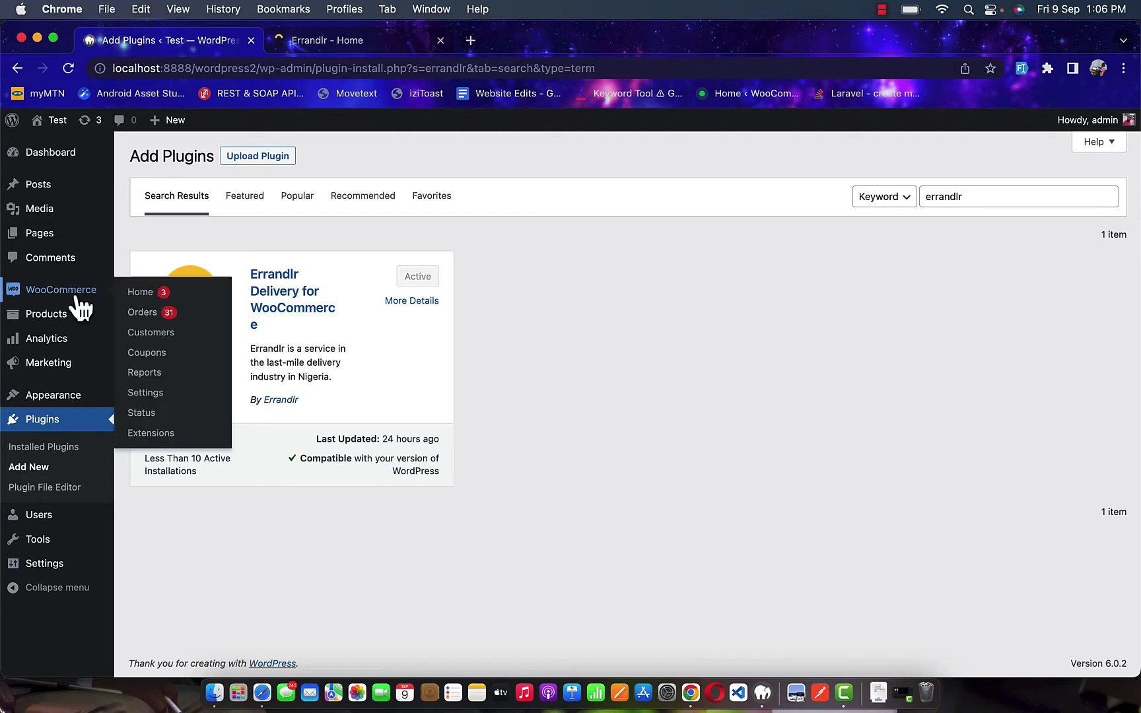
- Open the Errandlr Delivery settings under WooCommerce Shipping, showing Live mode, tokens and pickup details
click(145, 394)
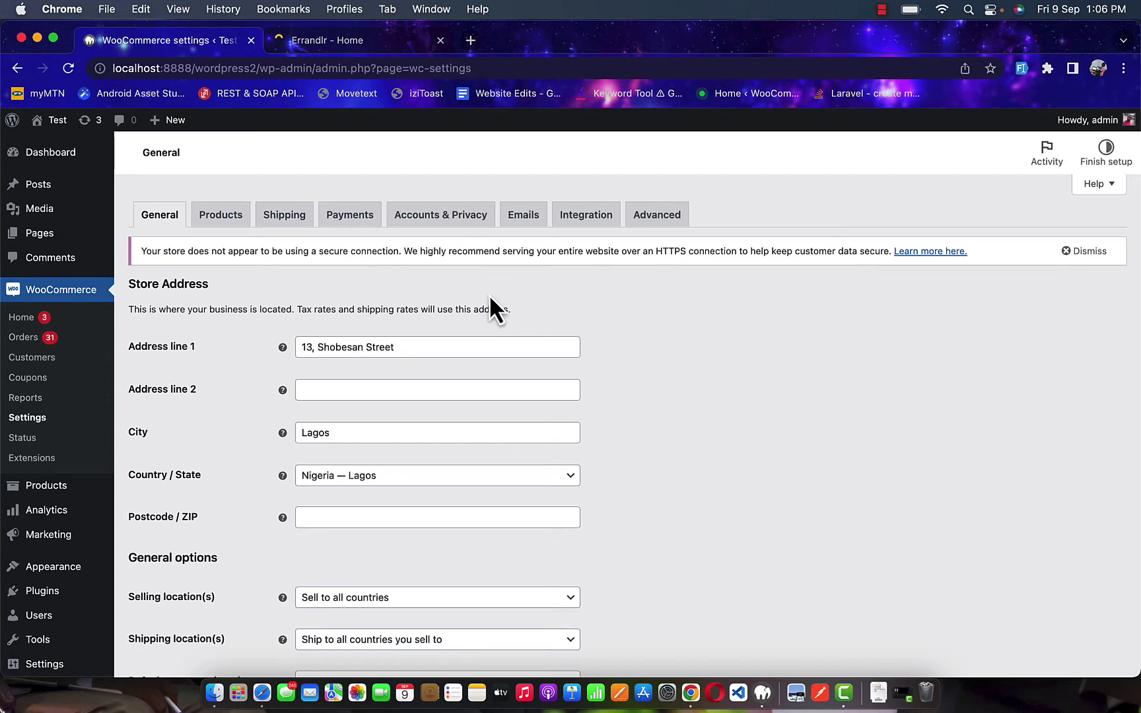
click(290, 231)
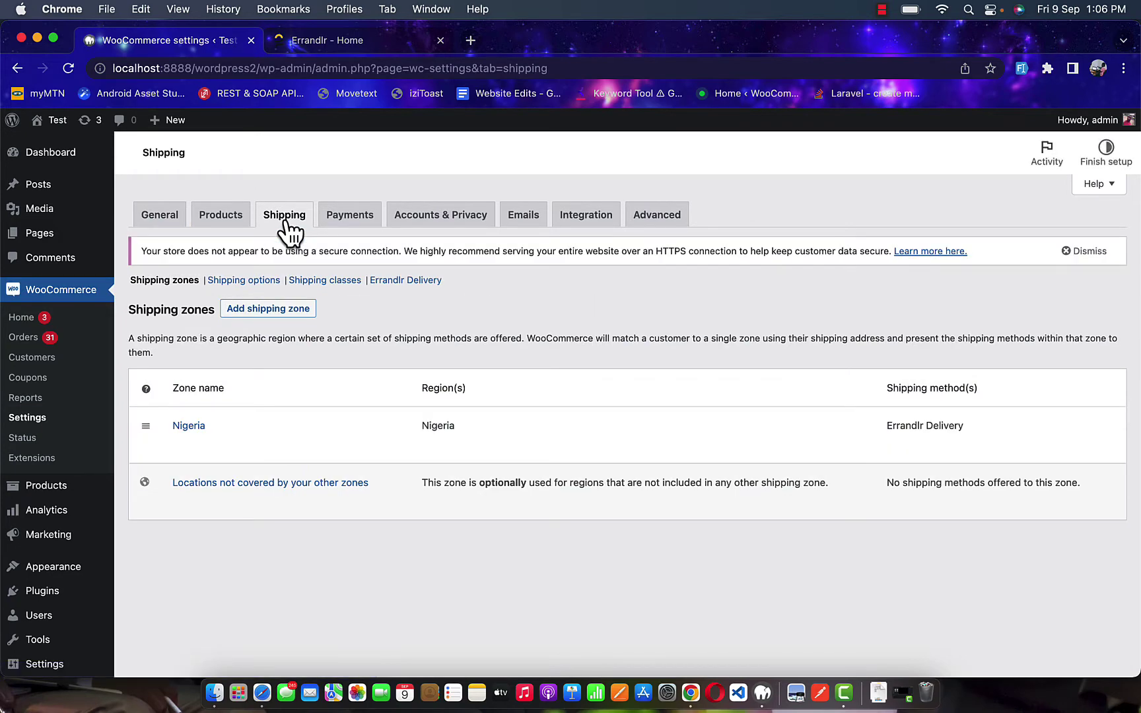
click(407, 282)
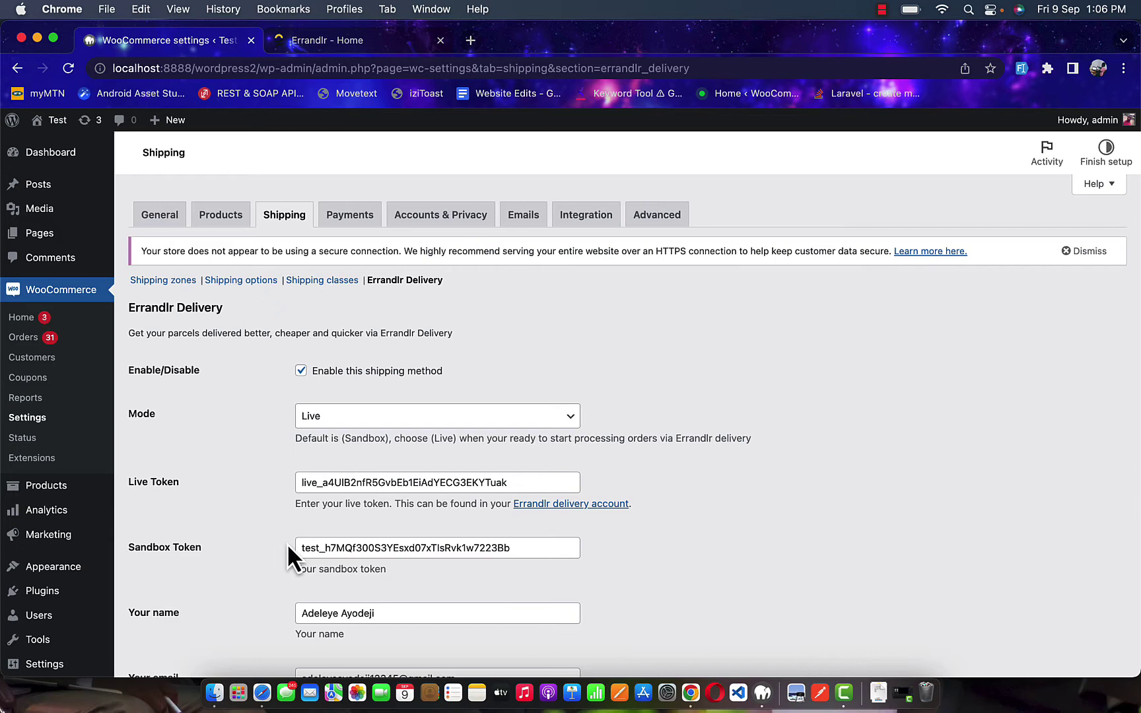
scroll(369, 559, down, 2)
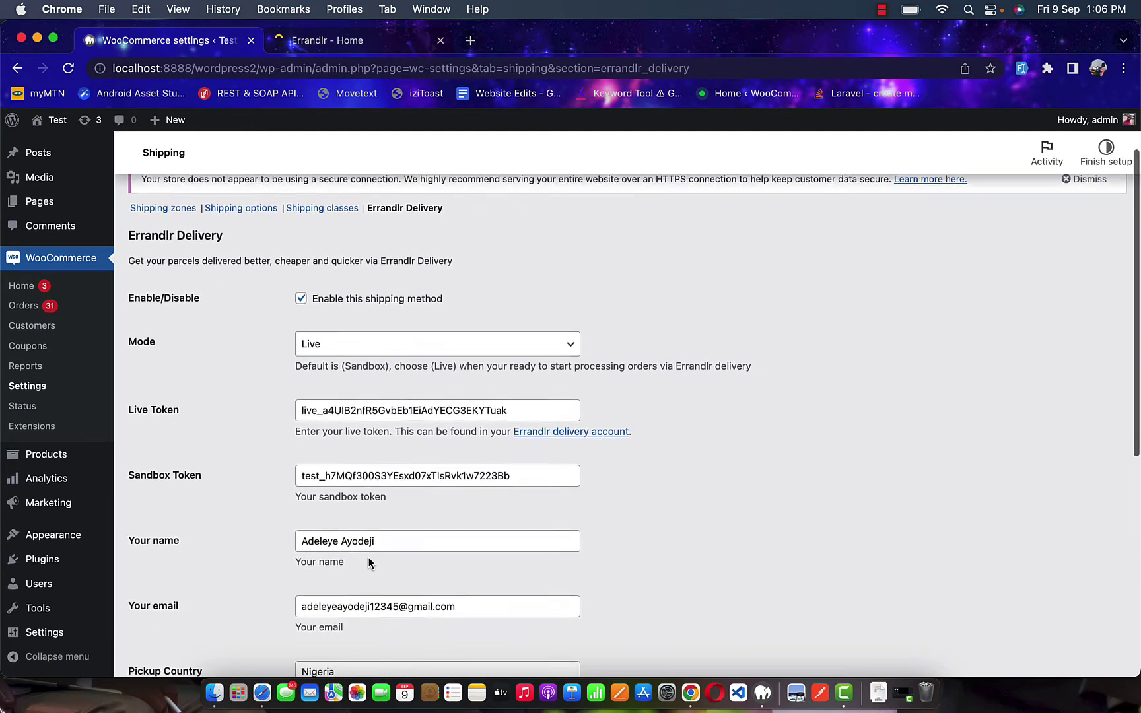
scroll(369, 558, down, 3)
scroll(368, 558, down, 2)
scroll(369, 557, down, 2)
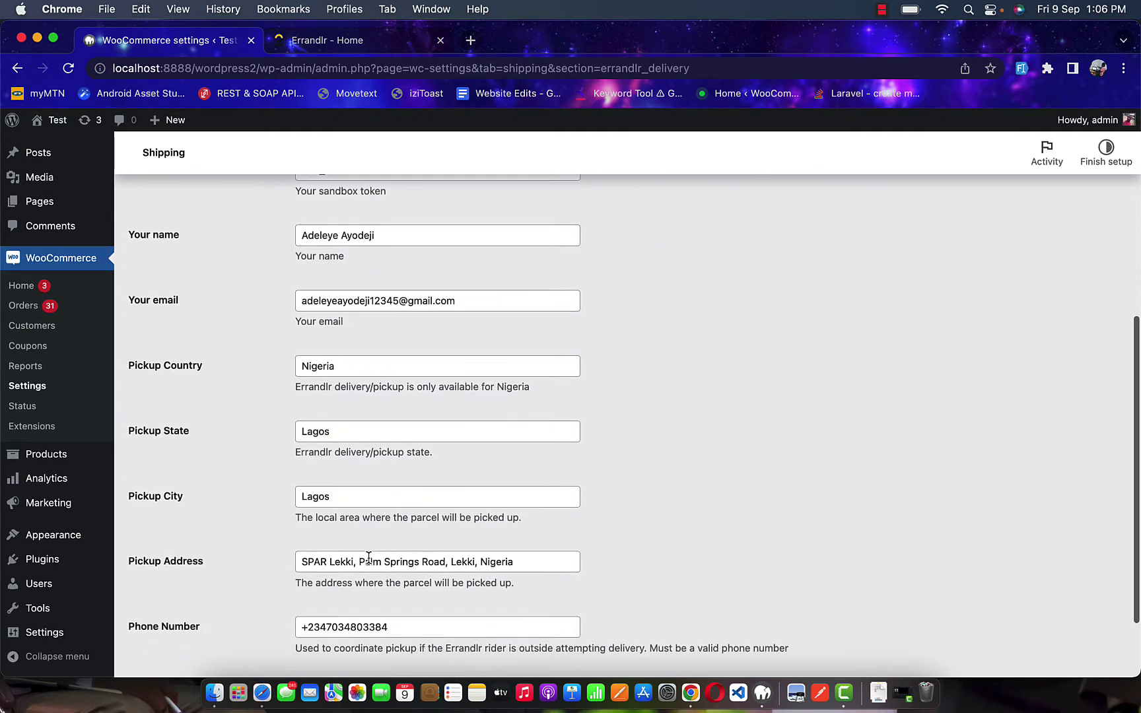
scroll(369, 559, down, 1)
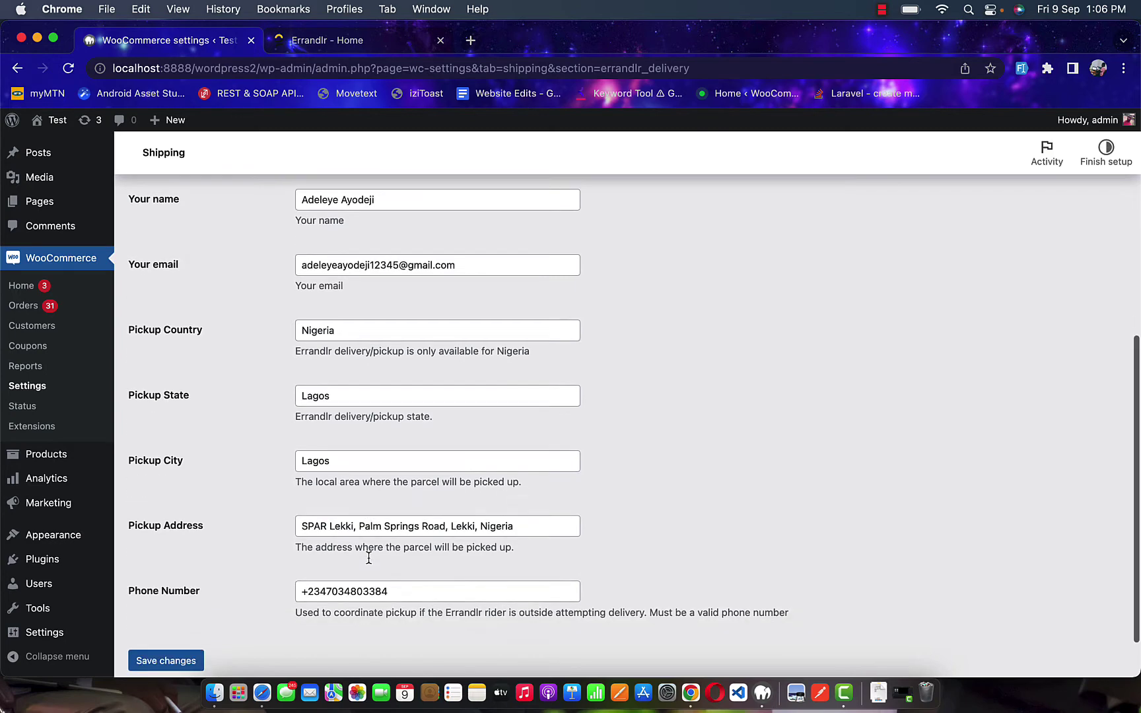
scroll(369, 559, down, 1)
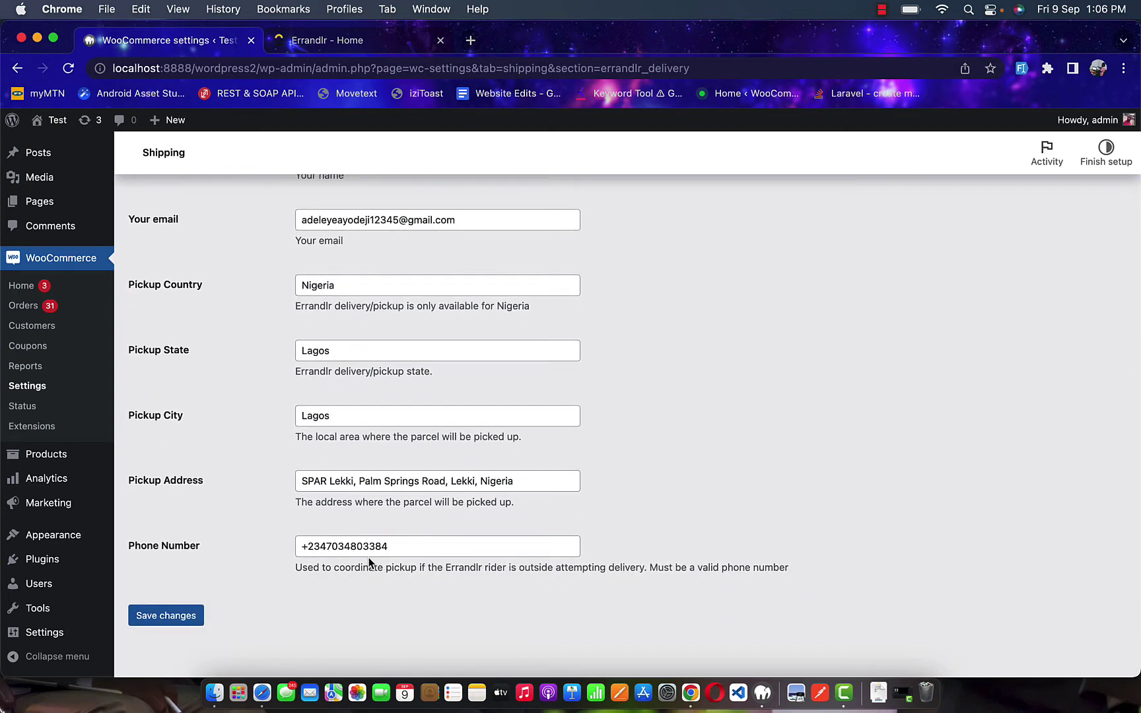
scroll(410, 529, up, 5)
scroll(410, 530, up, 2)
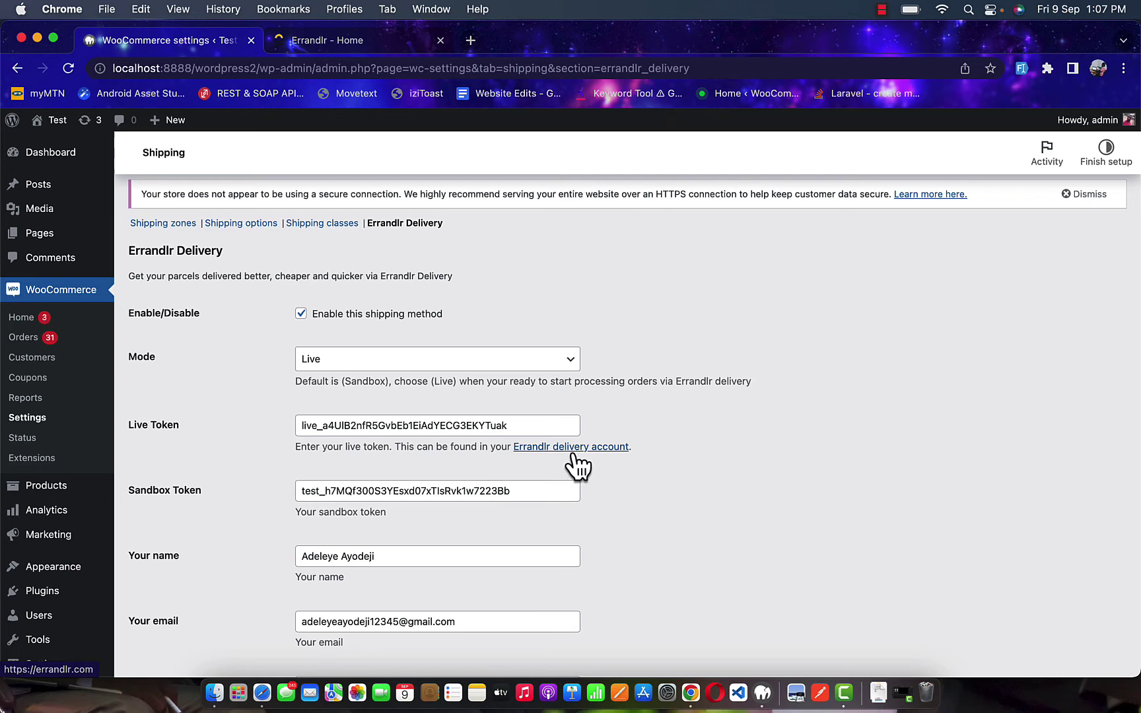
click(369, 36)
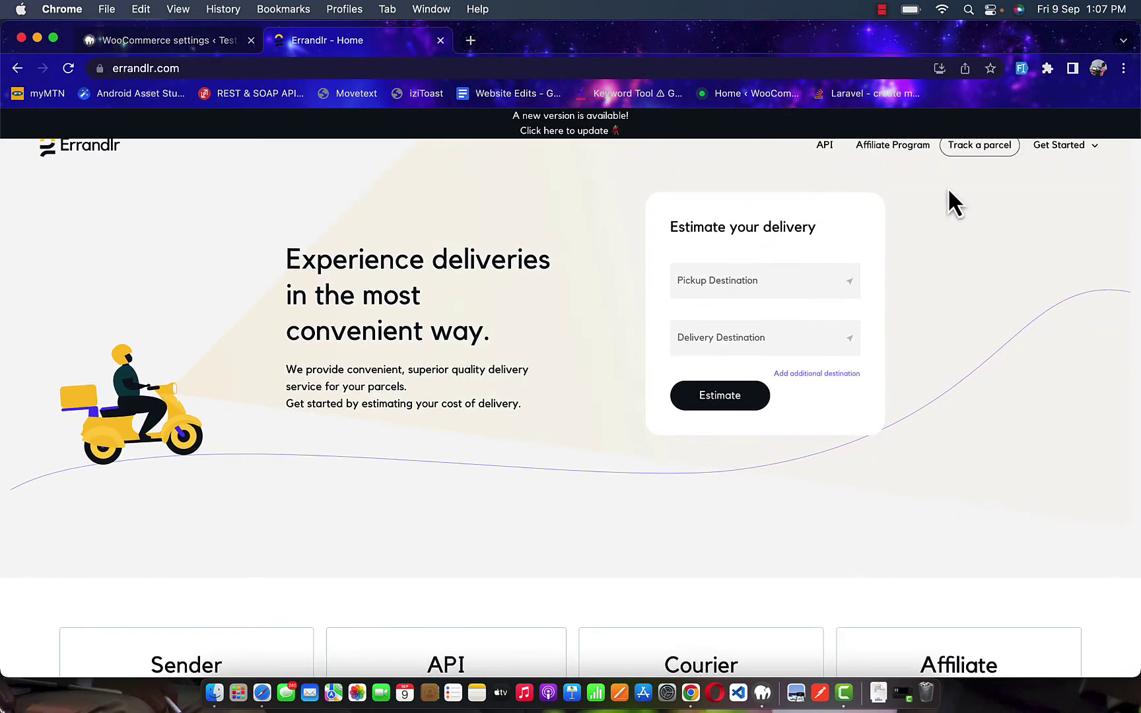
click(168, 41)
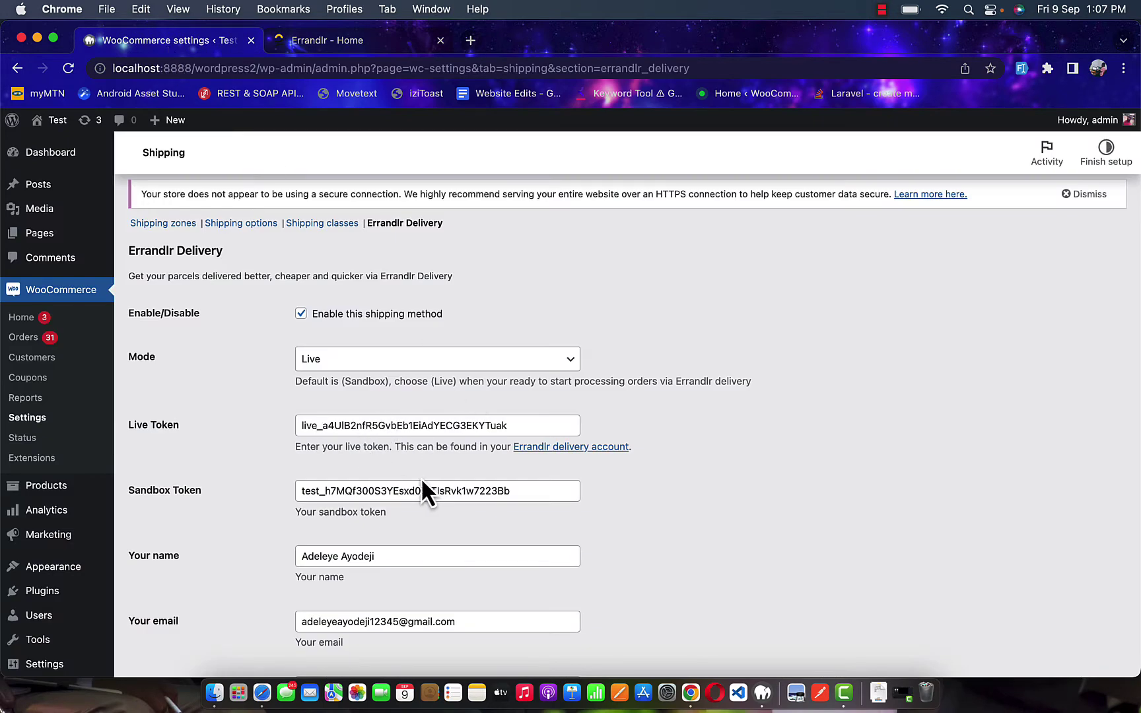
scroll(296, 499, down, 1)
scroll(267, 598, down, 4)
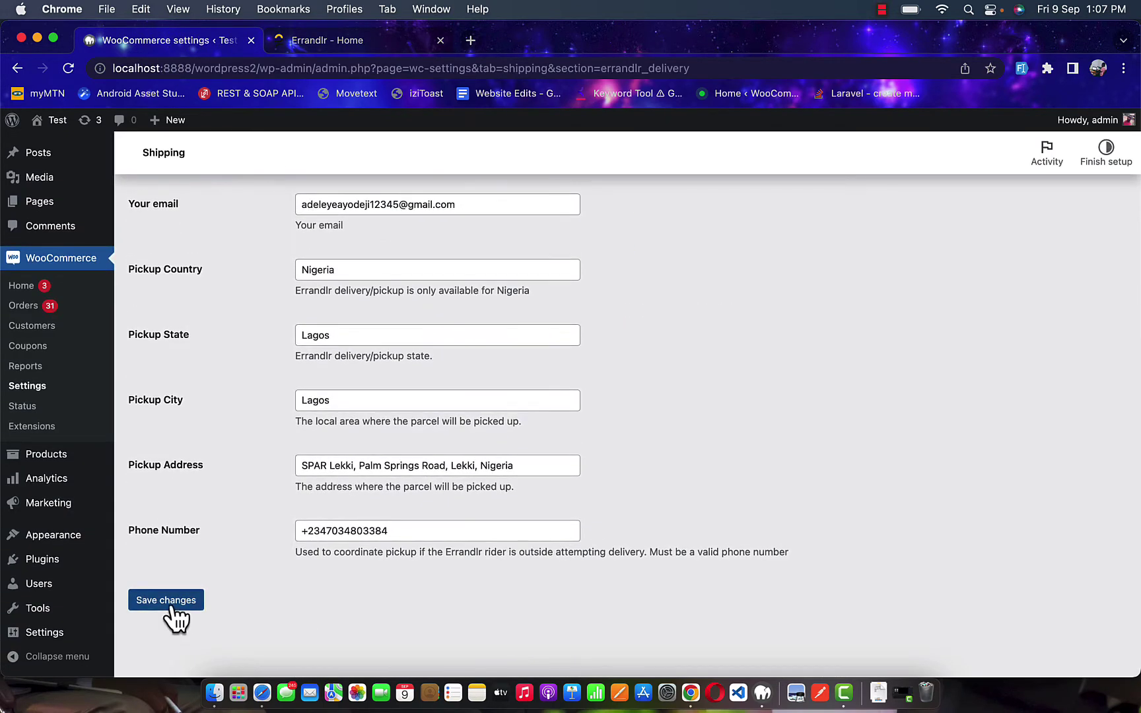
scroll(356, 502, up, 1)
scroll(336, 535, up, 5)
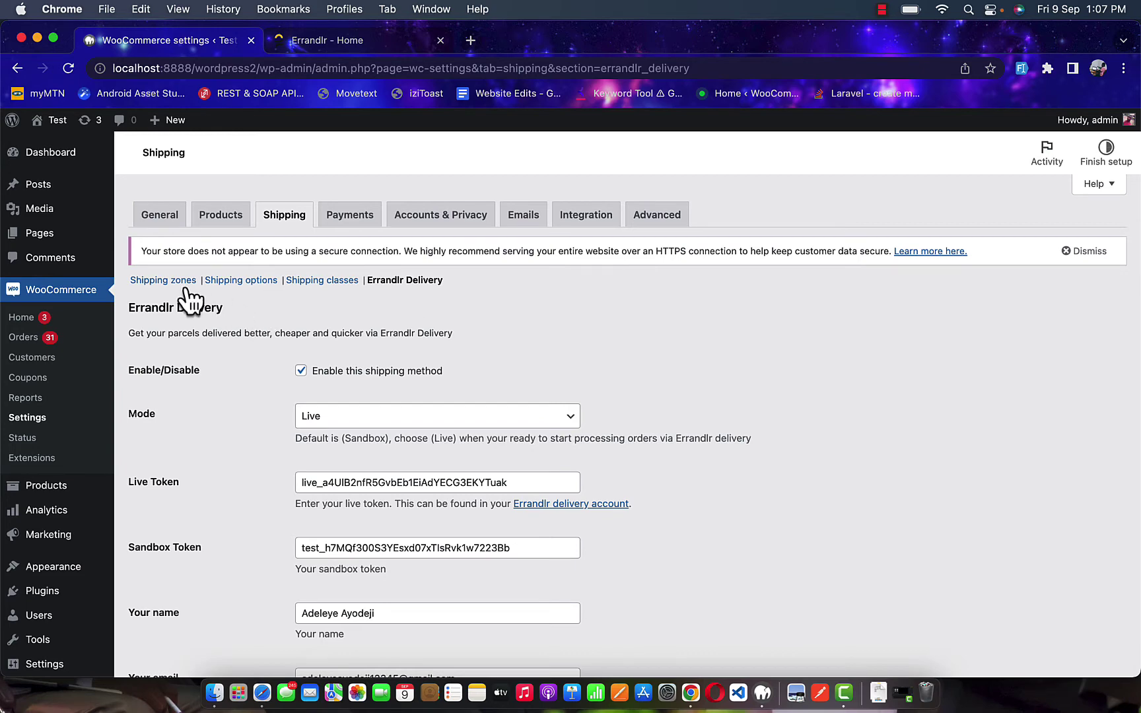
- Delete the Nigeria zone from the shipping zones list and confirm the deletion
click(165, 282)
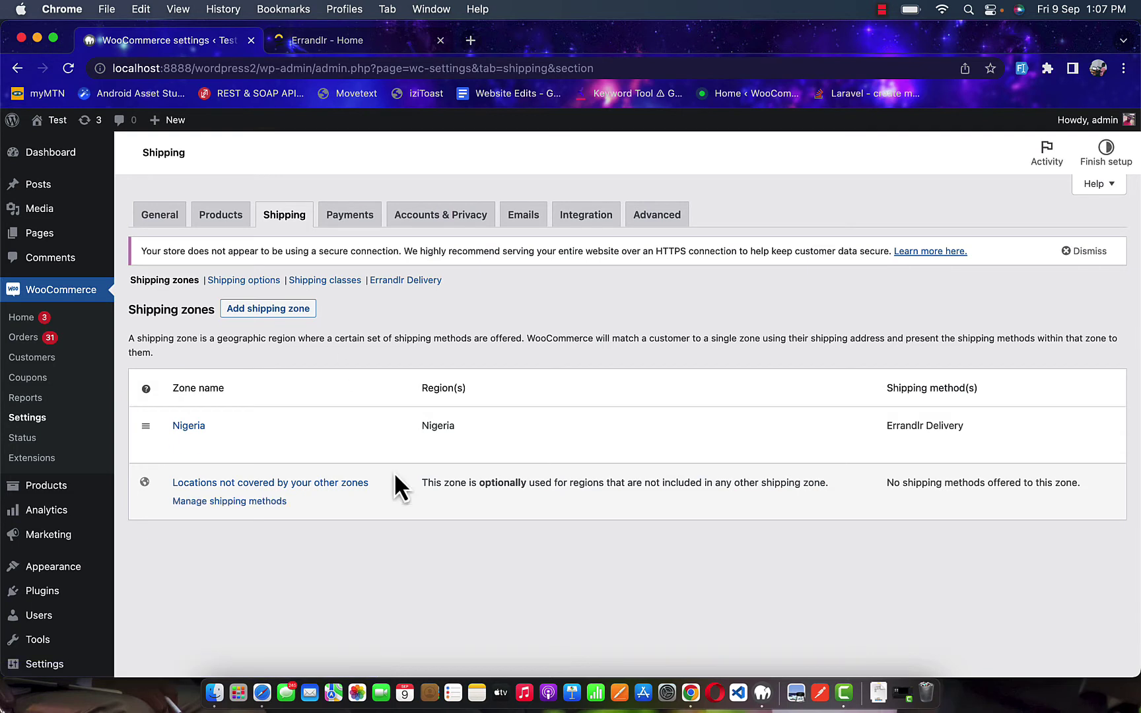
click(277, 313)
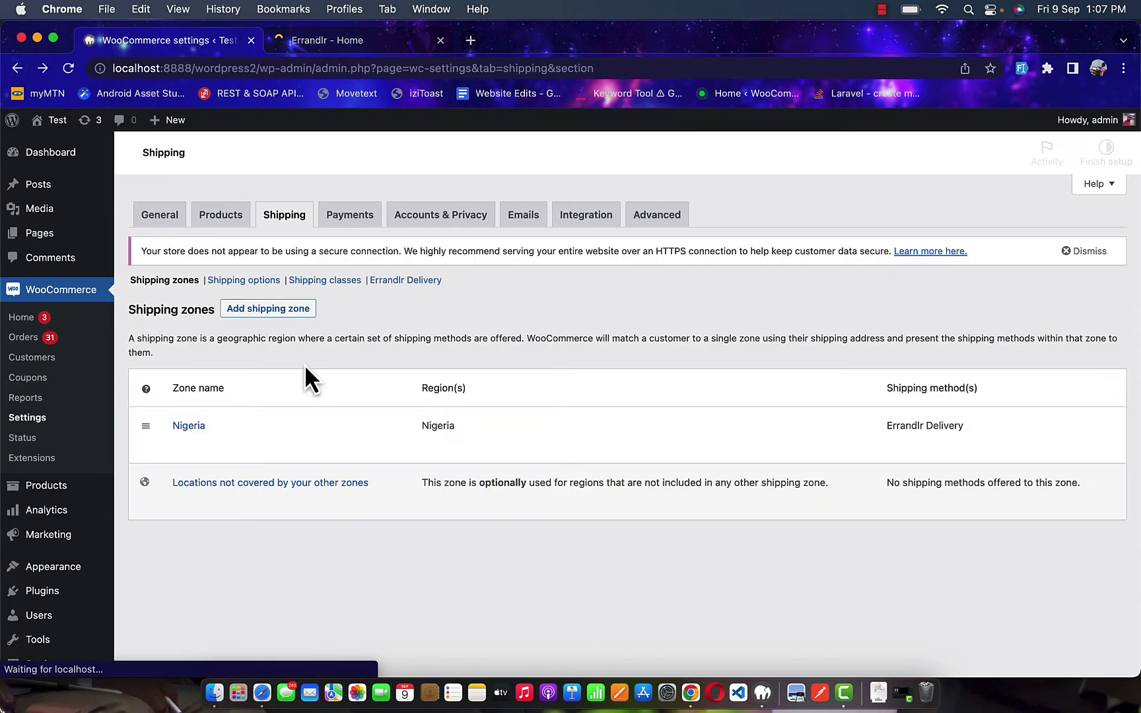
click(214, 446)
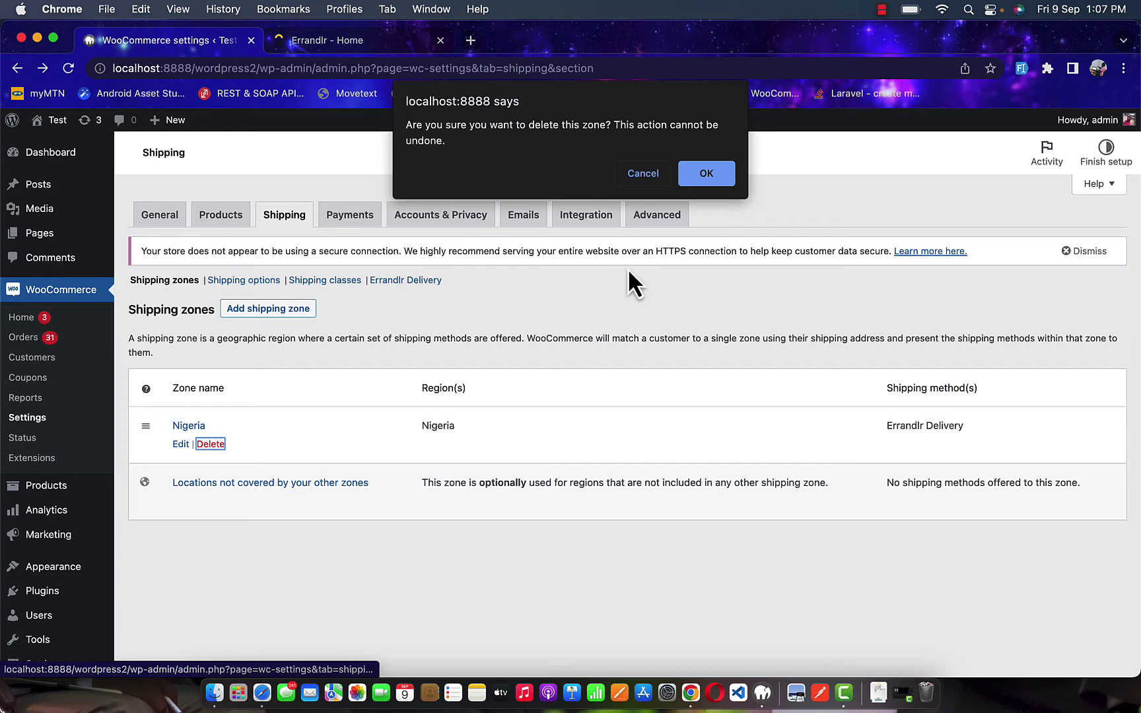
click(706, 173)
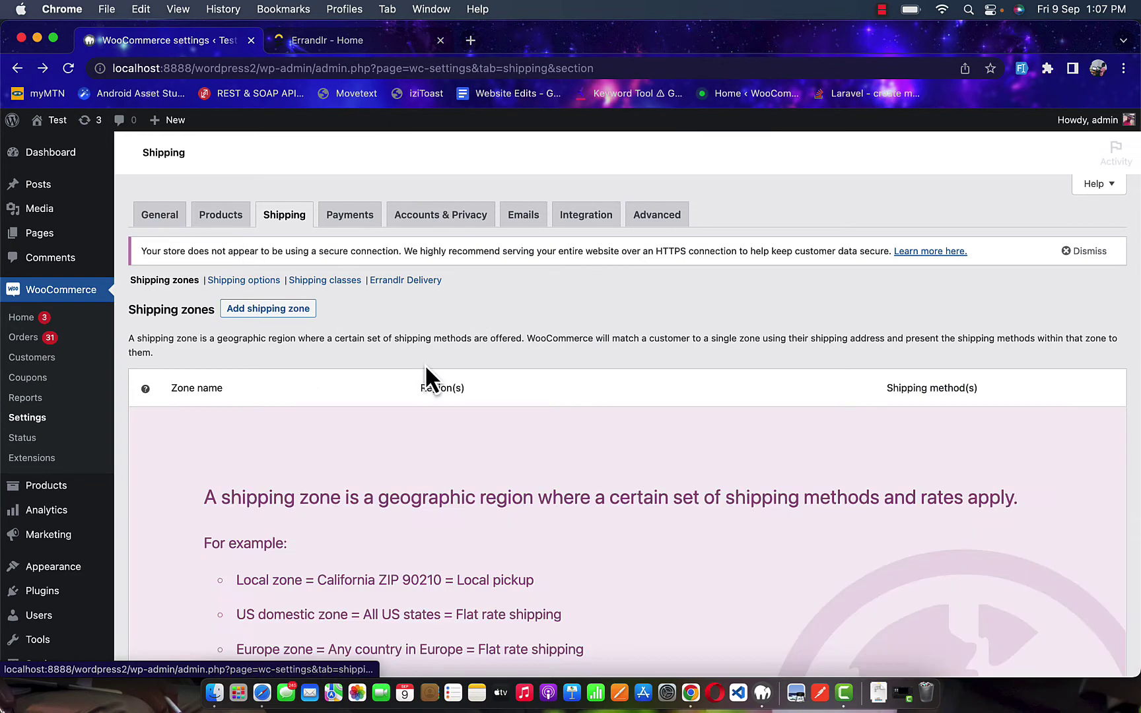
scroll(424, 375, down, 3)
scroll(423, 379, down, 2)
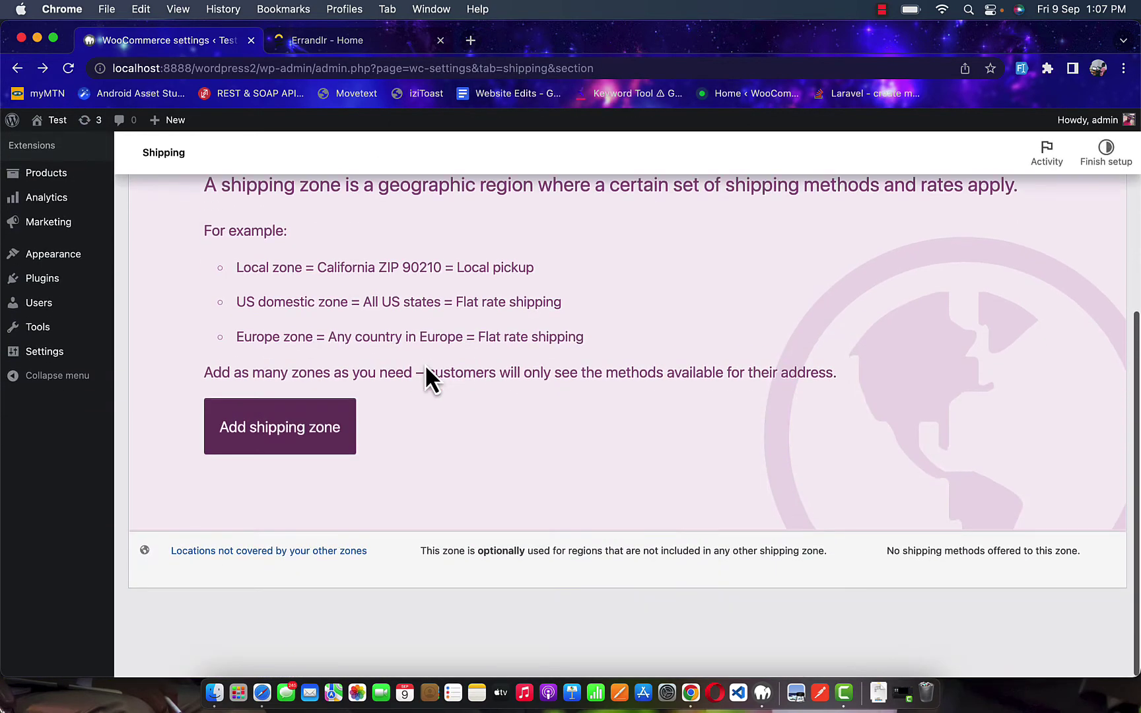
- Create a shipping zone named 'Lagos, Nigeria' restricted to the Lagos, Nigeria region
click(295, 428)
click(339, 351)
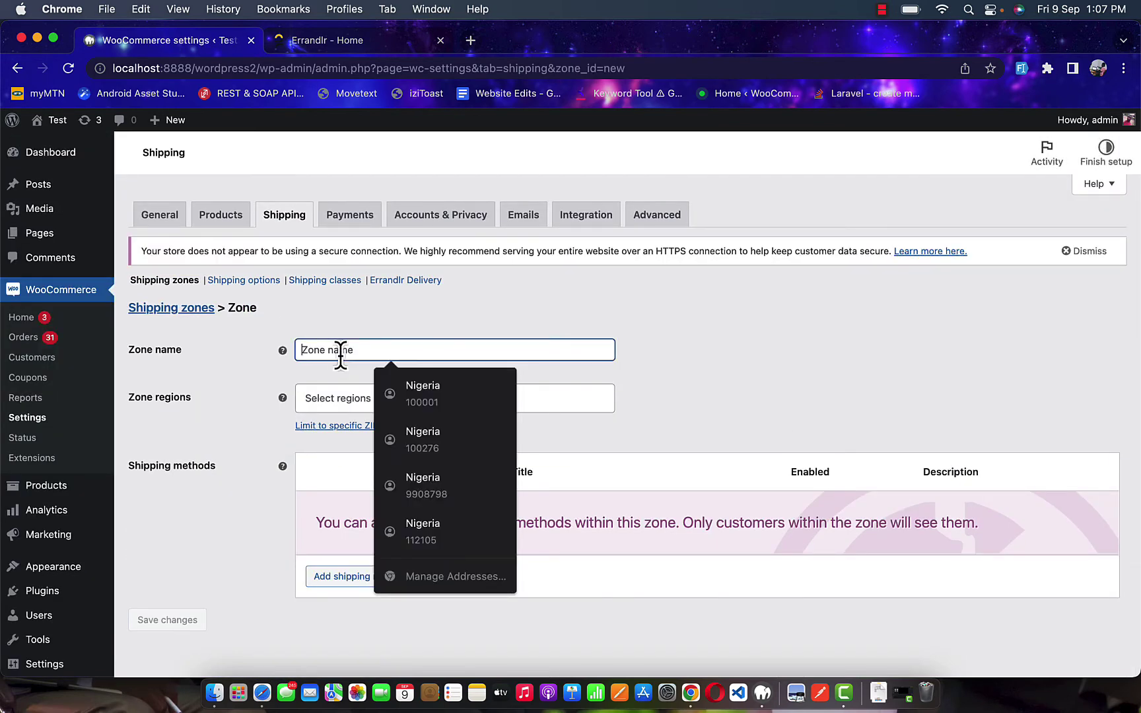
text(Lagos, )
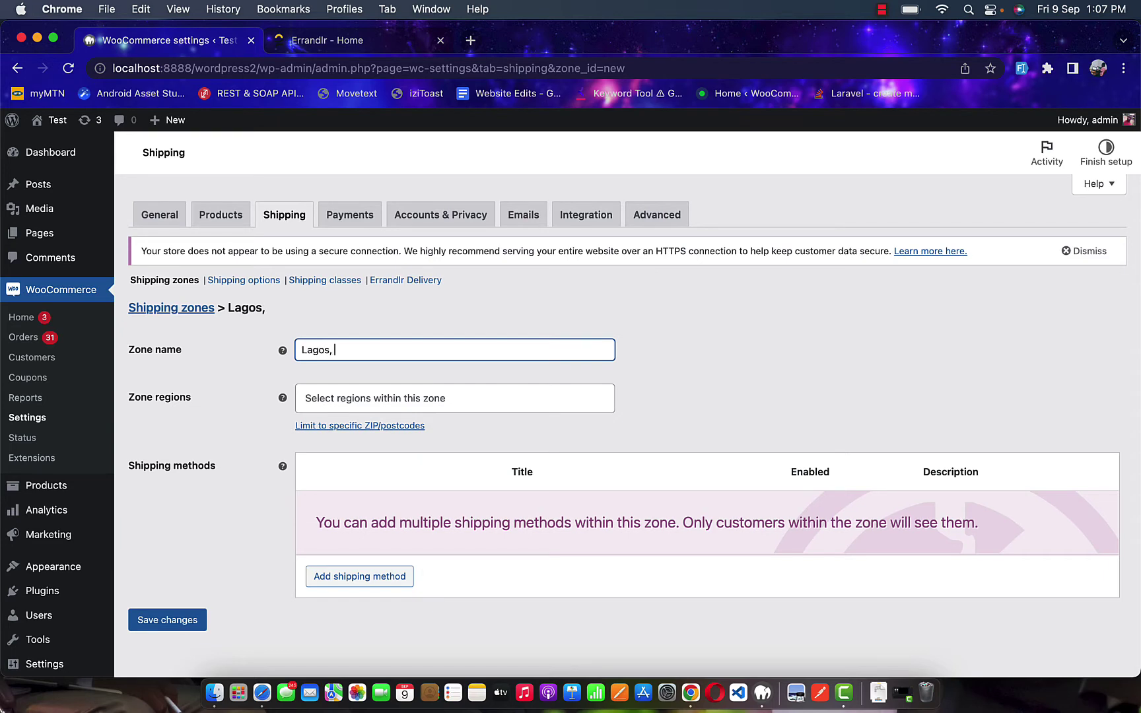
text(Nigeria)
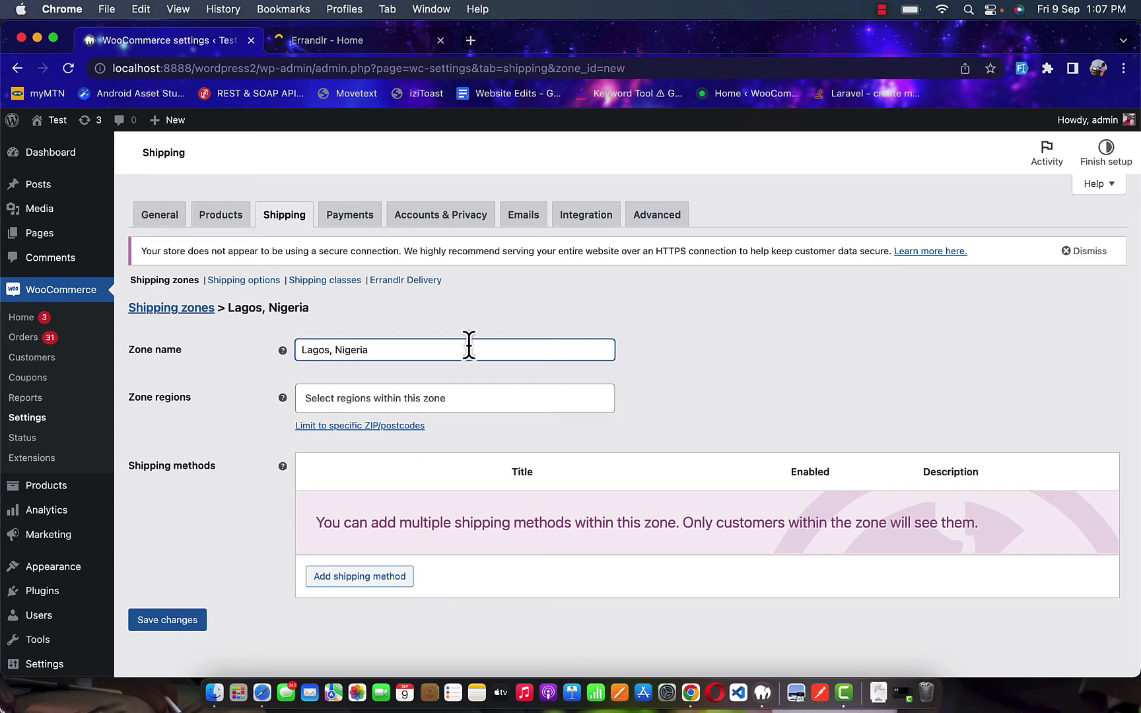
click(728, 374)
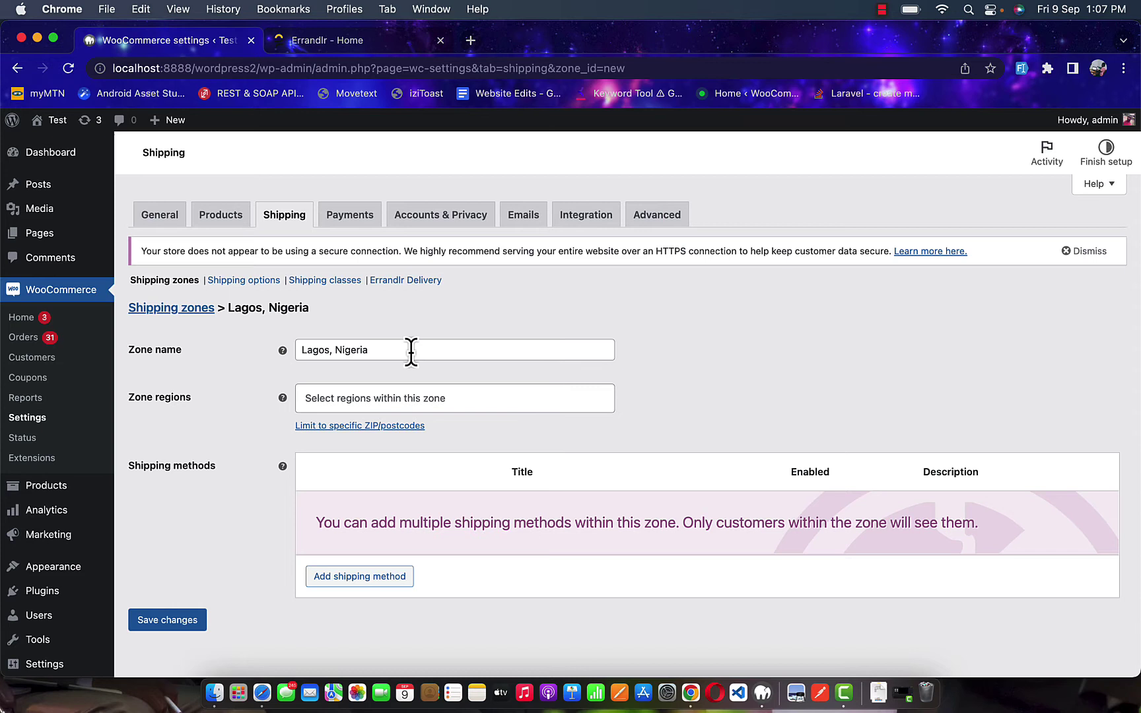
click(380, 397)
text(la)
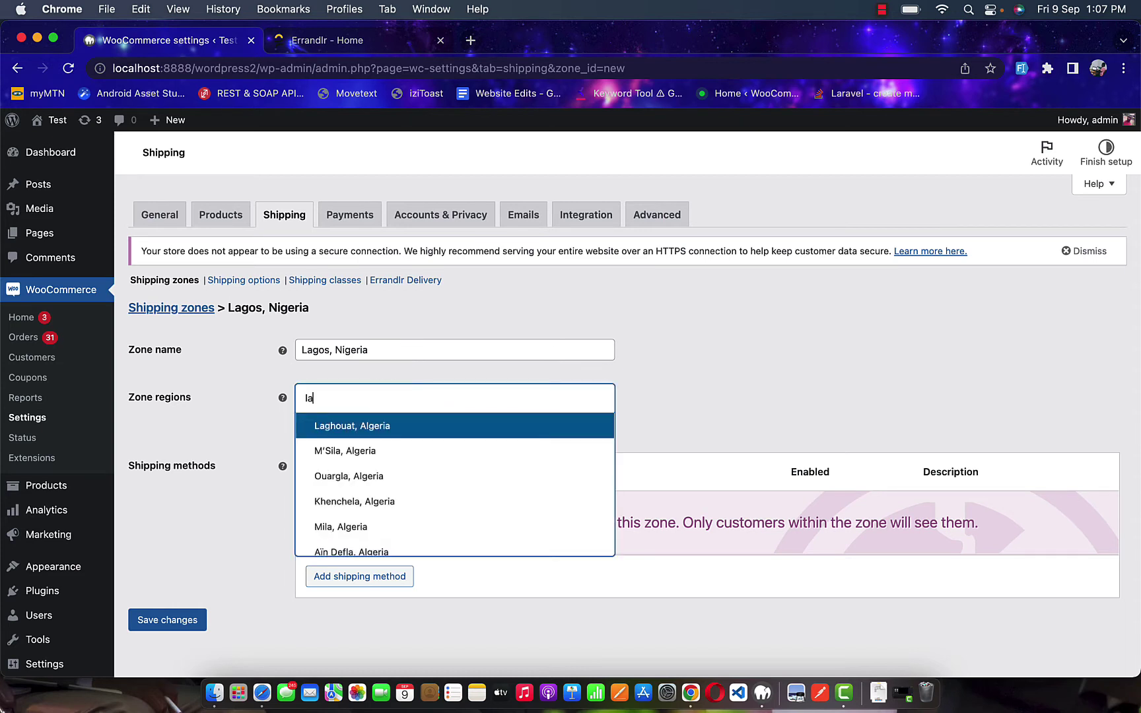
text(gos)
click(418, 428)
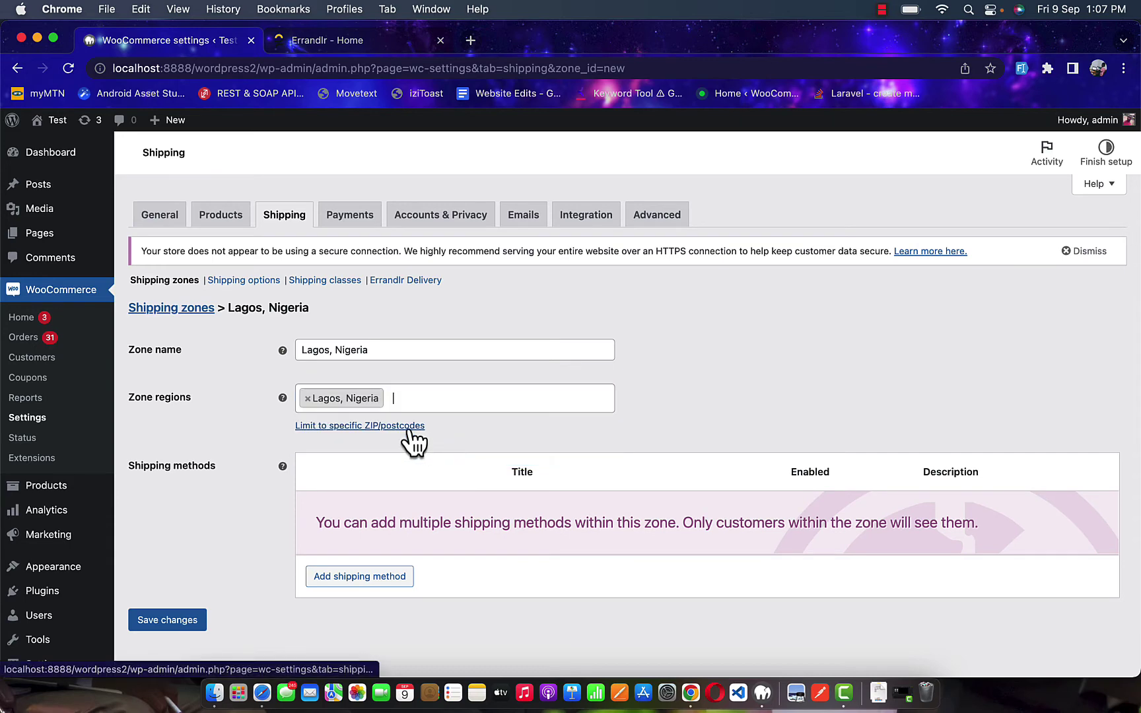
scroll(398, 588, down, 2)
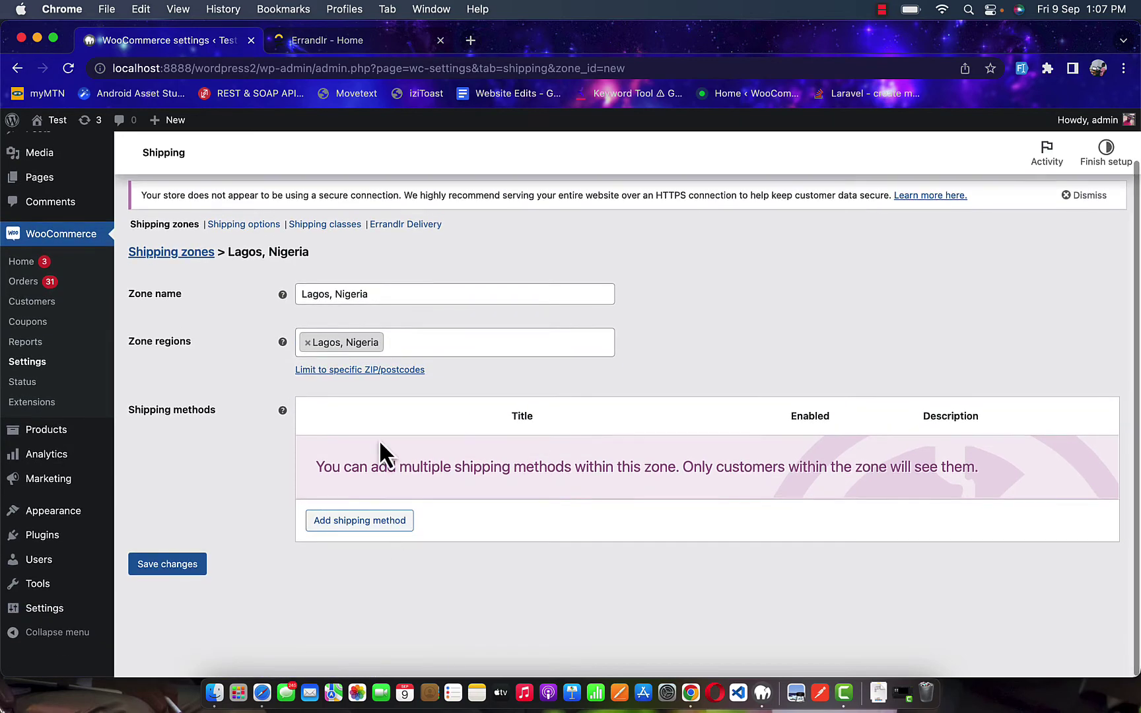
- Choose Errandlr Delivery from the shipping method dropdown and add it to the Lagos, Nigeria zone
click(352, 526)
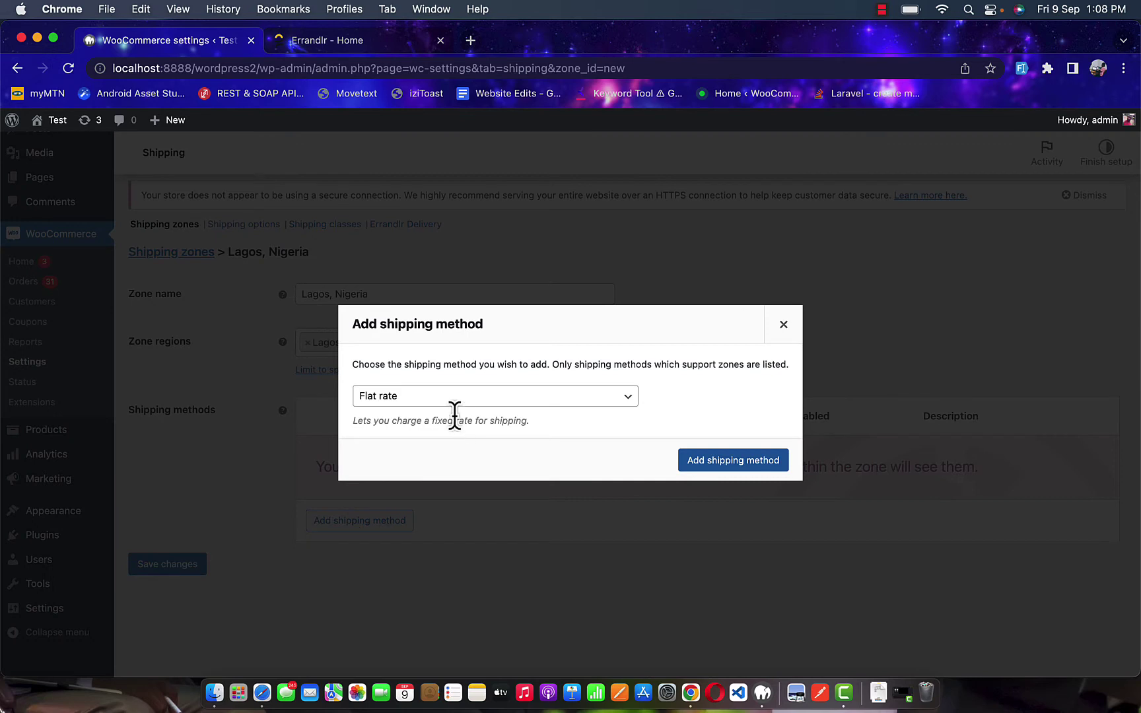
click(426, 400)
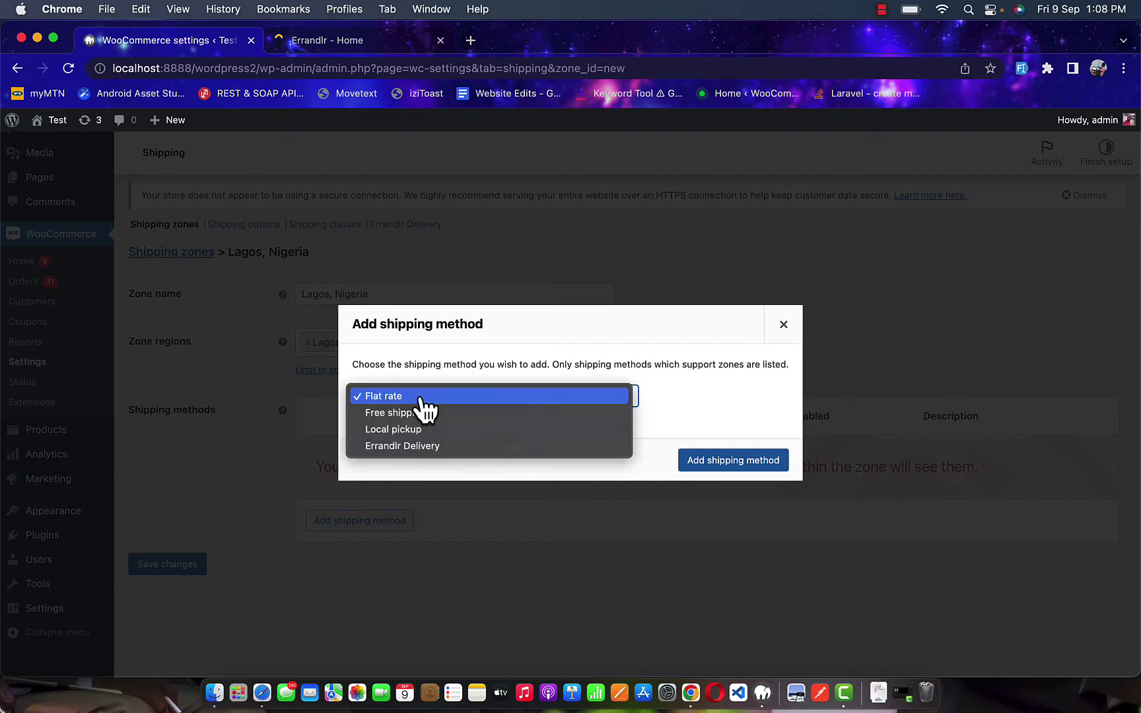
click(415, 456)
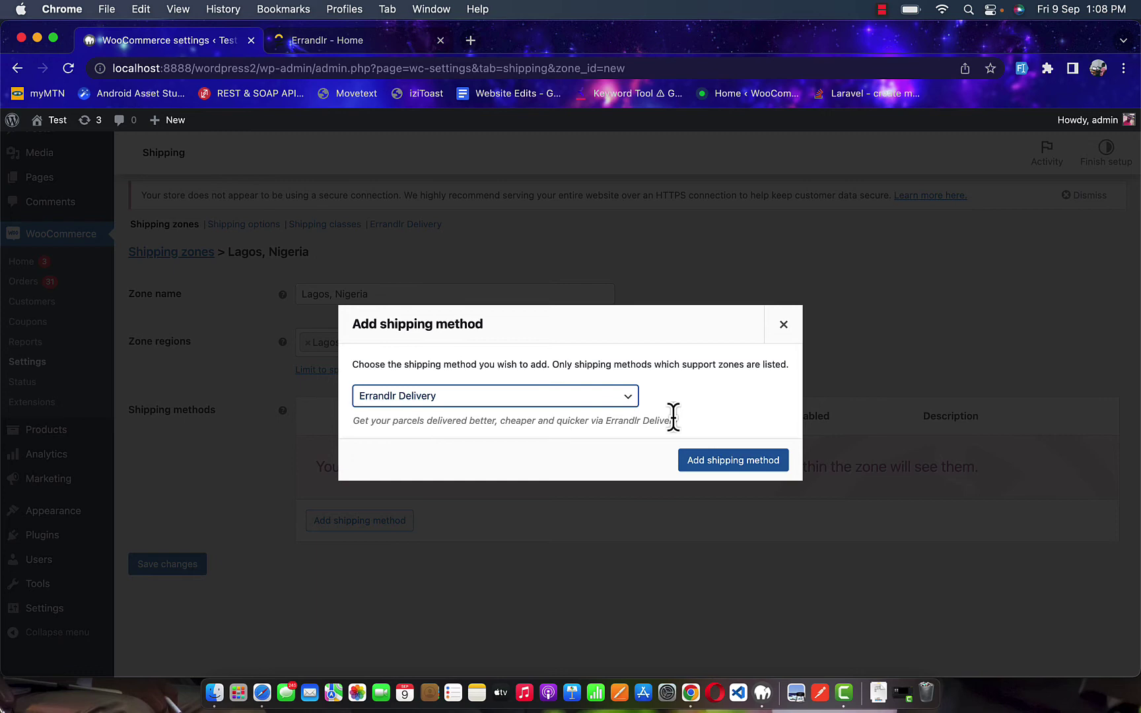
click(718, 462)
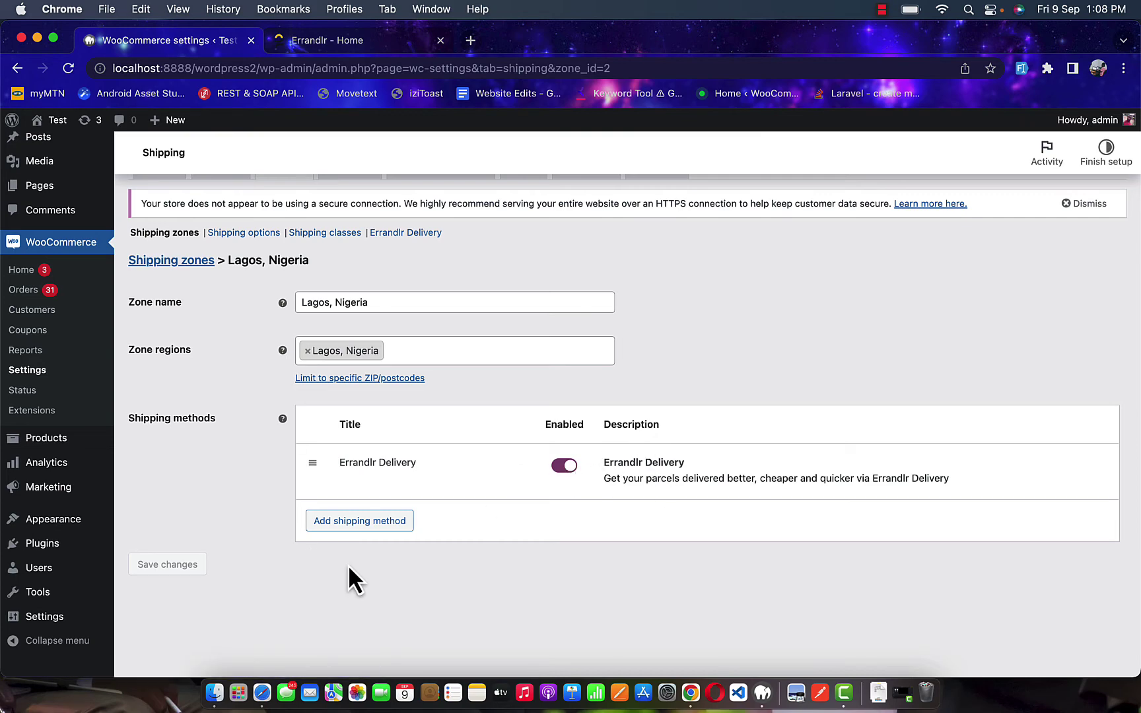
scroll(347, 564, up, 1)
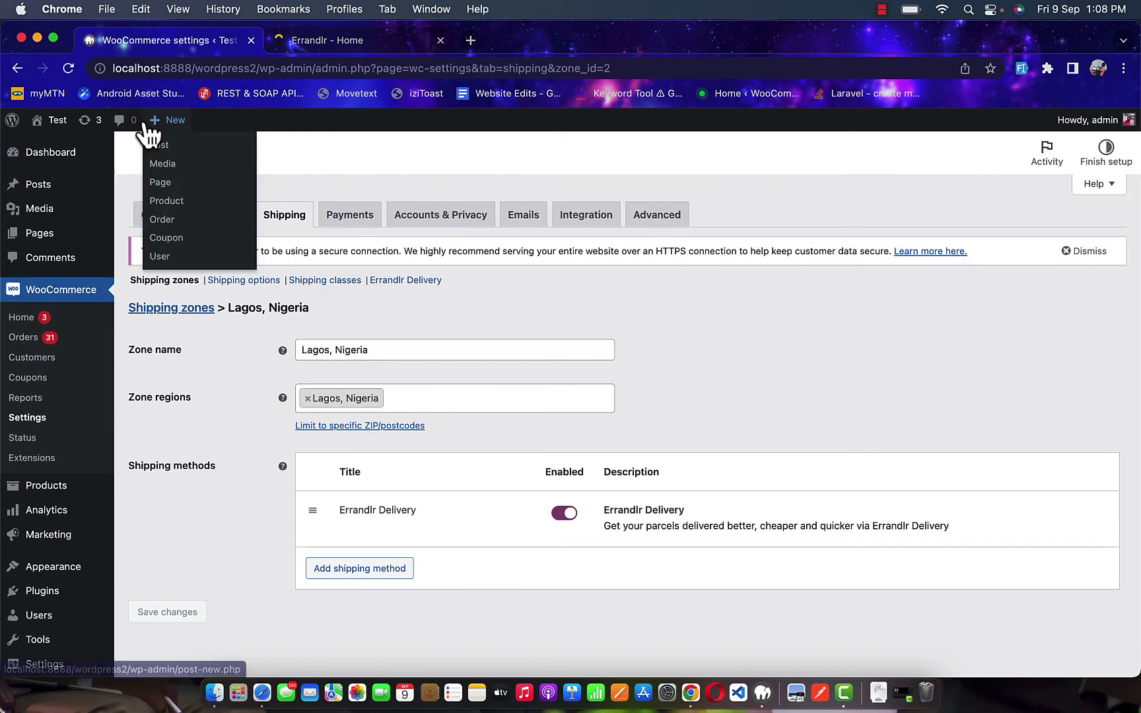
- Reload the Lagos, Nigeria zone page and return to the shipping zones list
click(68, 68)
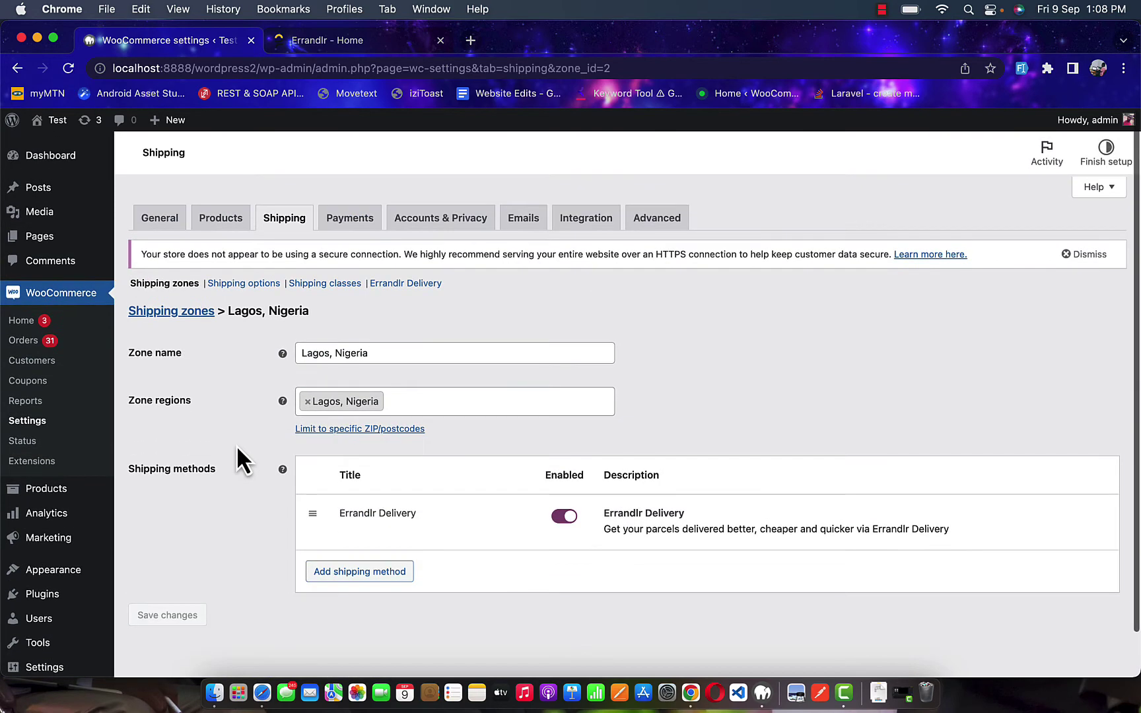
click(160, 310)
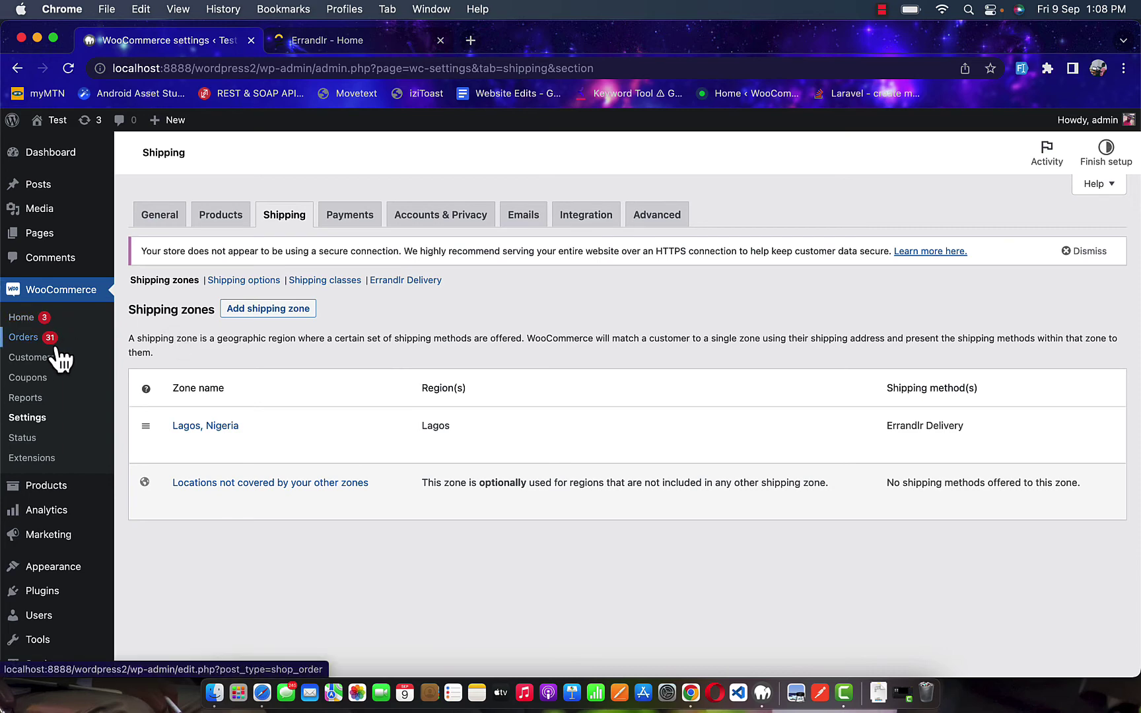
- Open order #88 and review its Errandlr Delivery details, including the ₦2,600 shipping cost
click(39, 346)
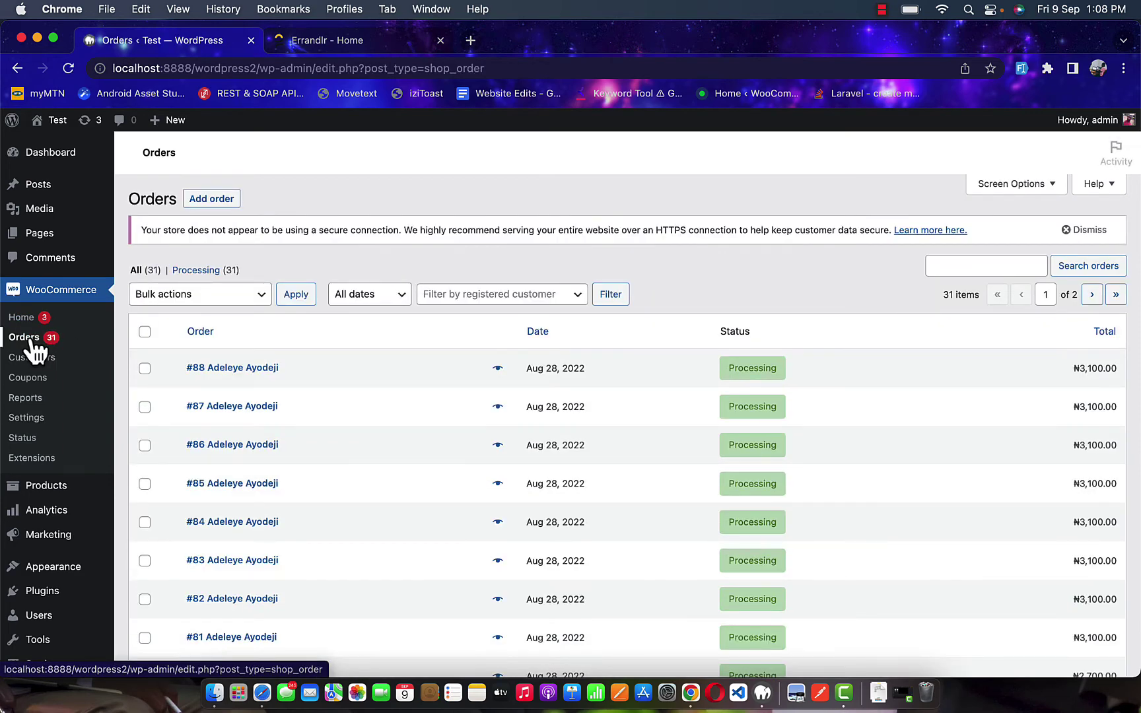
click(249, 388)
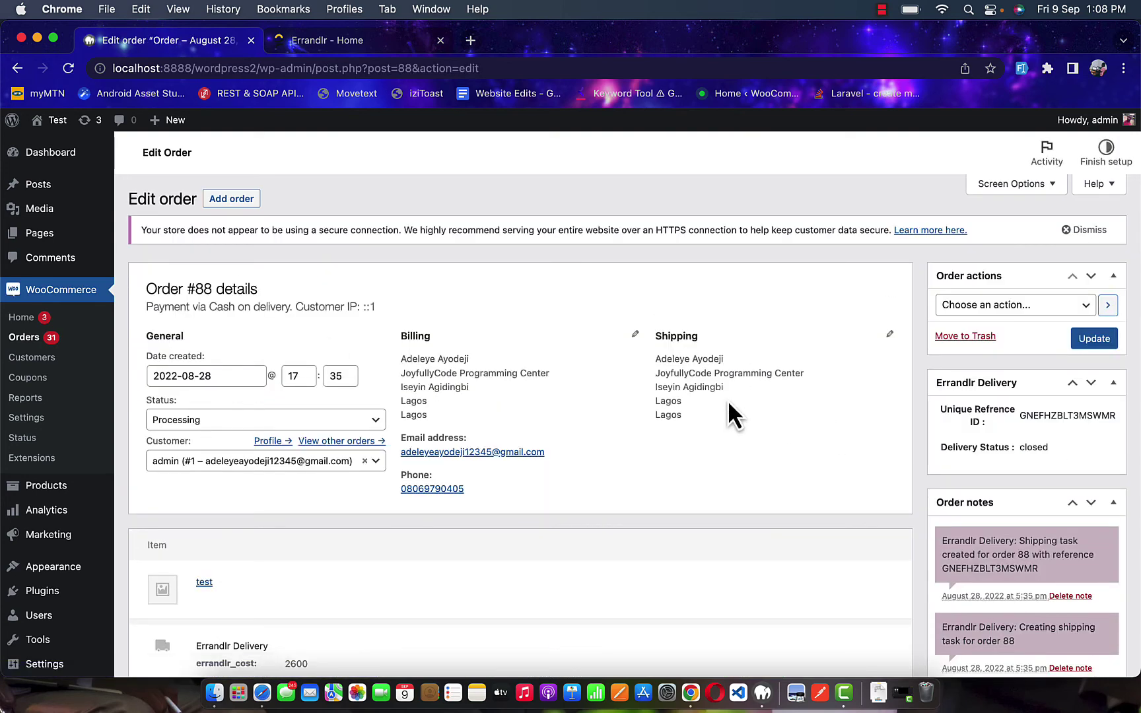
scroll(728, 401, down, 5)
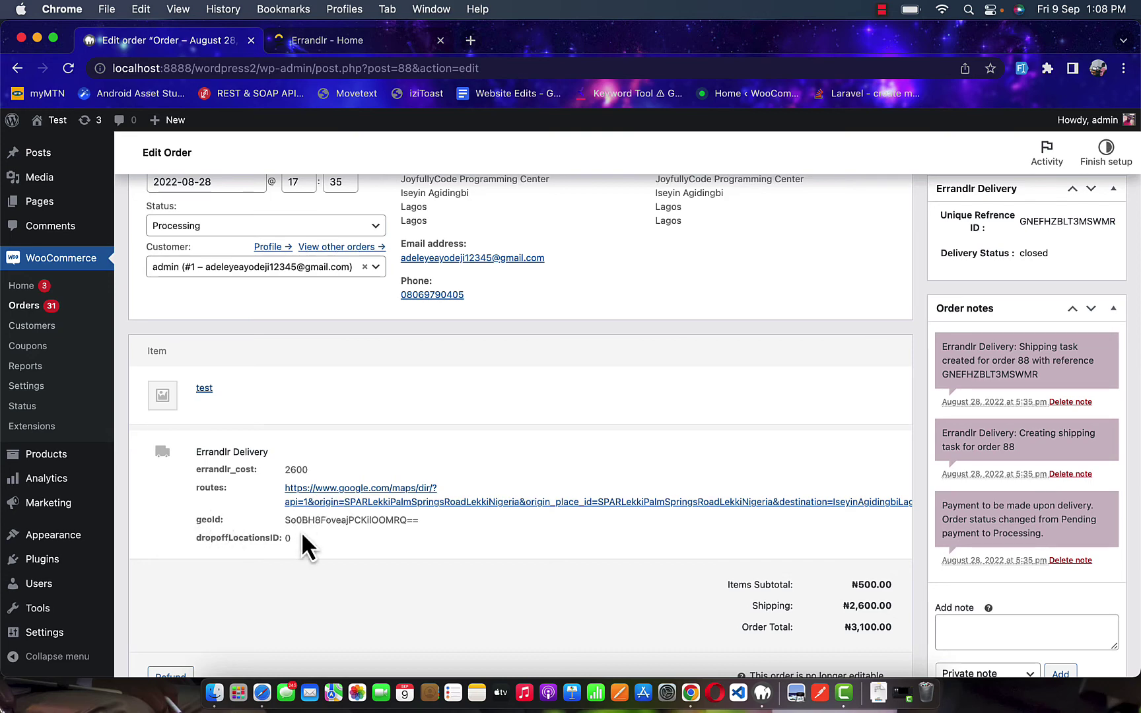
scroll(305, 532, down, 2)
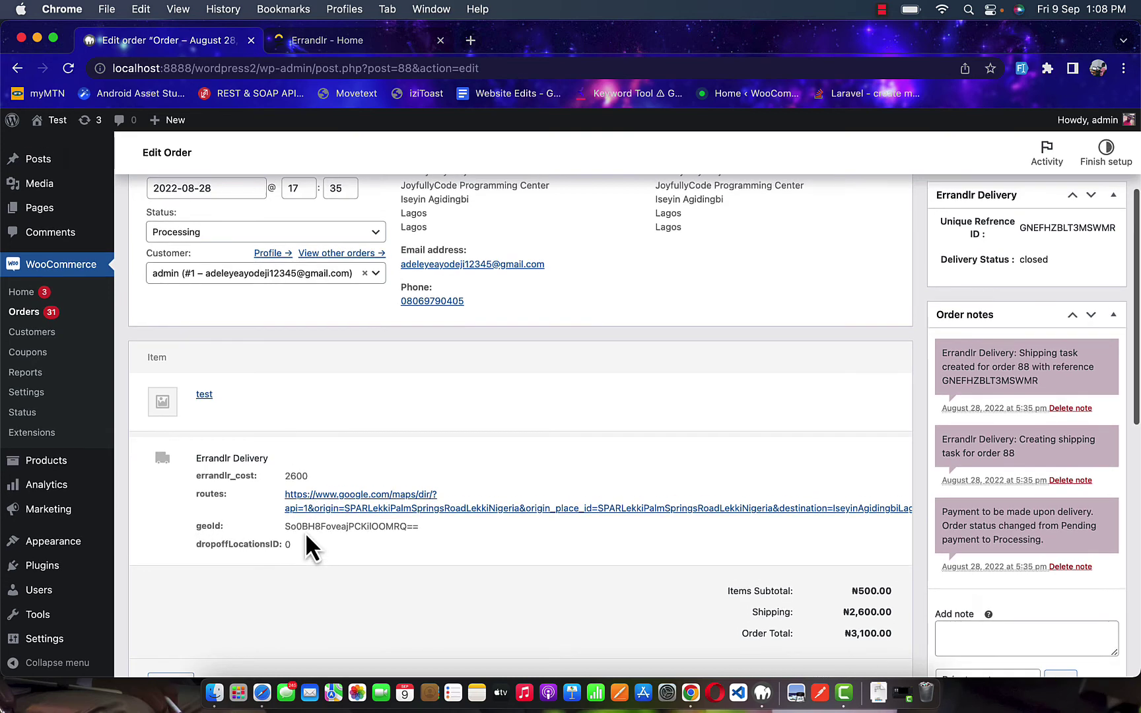
drag(302, 484, 219, 466)
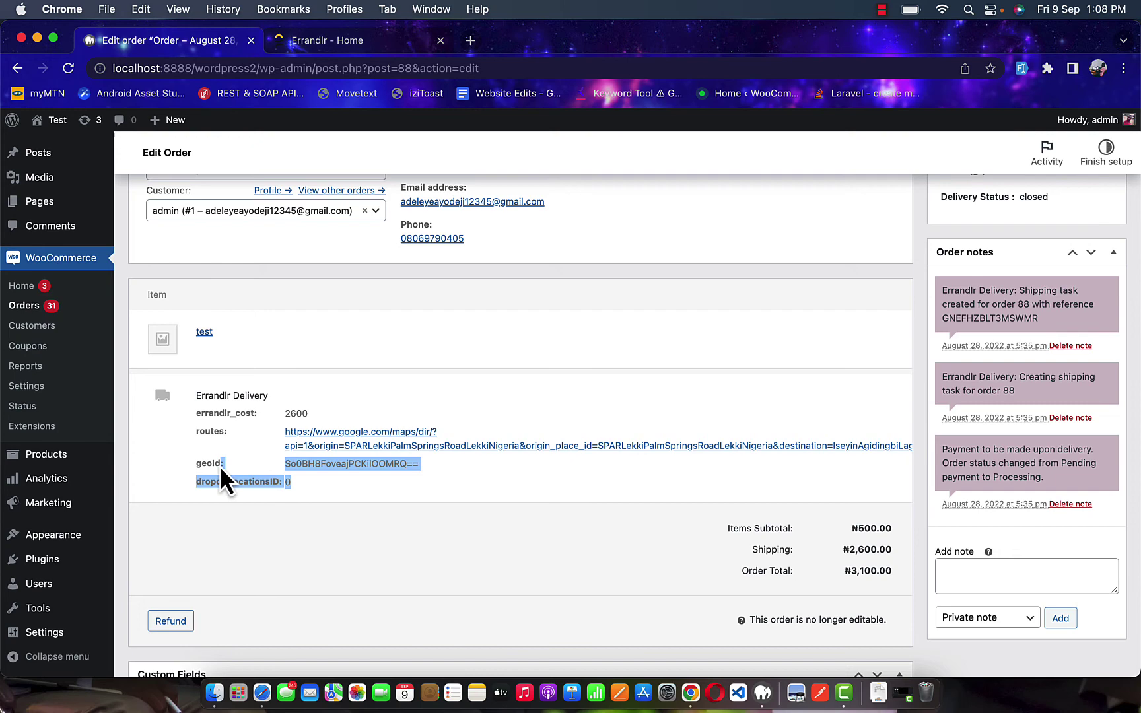
click(401, 508)
scroll(403, 513, up, 3)
scroll(402, 520, up, 5)
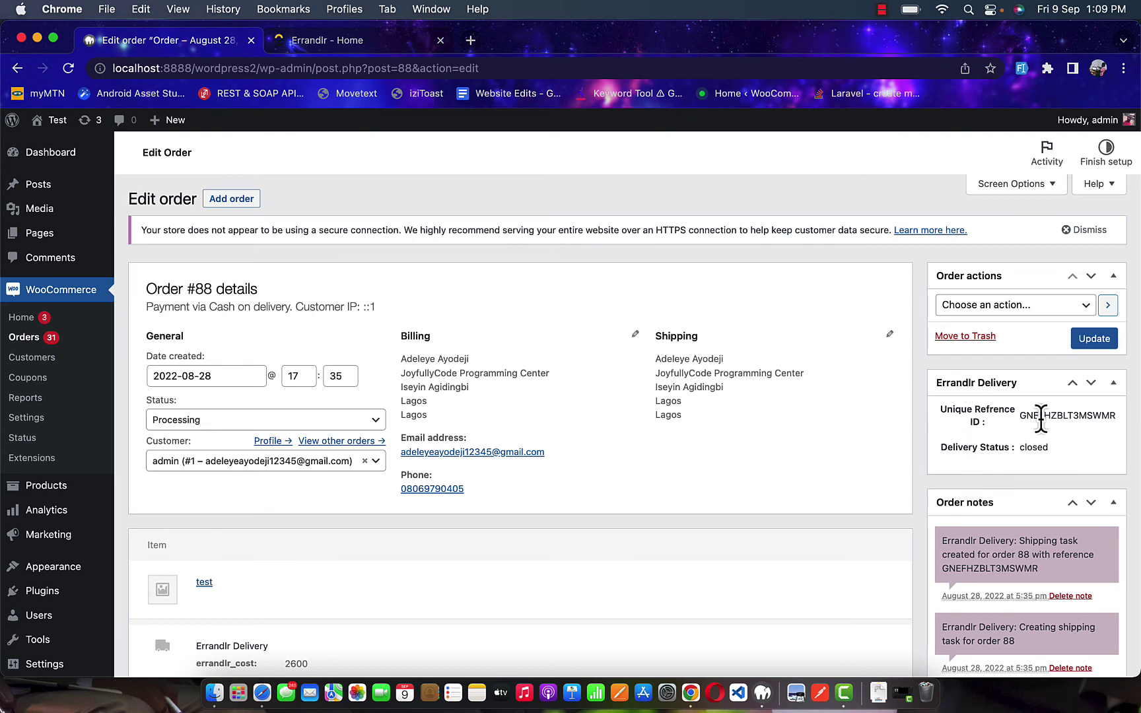
drag(1020, 415, 1115, 421)
click(1035, 450)
drag(1049, 450, 941, 450)
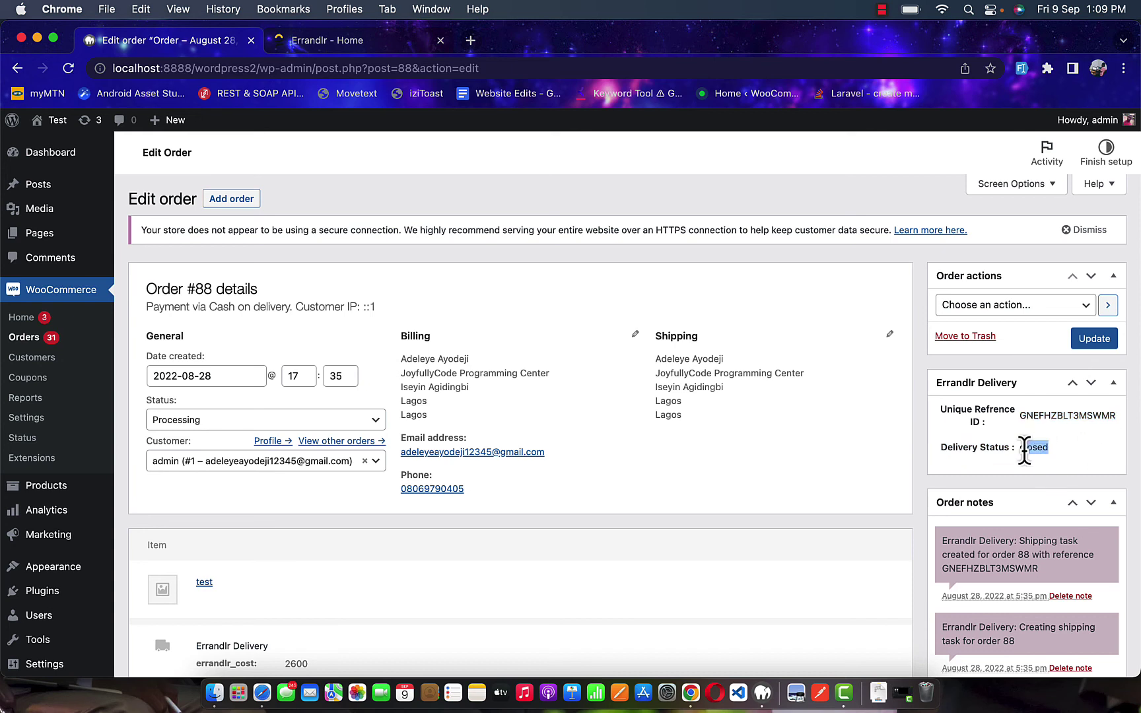
click(970, 448)
drag(1020, 447, 1044, 449)
click(1067, 451)
scroll(628, 413, down, 3)
scroll(629, 413, up, 3)
scroll(670, 444, down, 3)
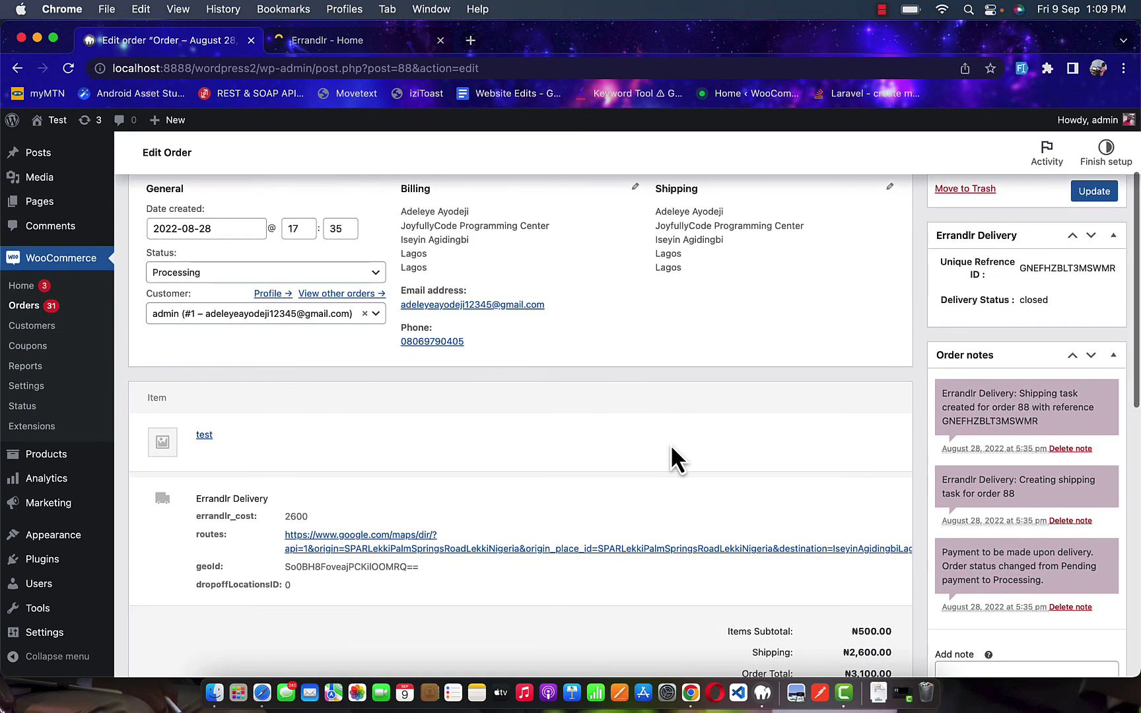
scroll(670, 455, up, 2)
scroll(674, 458, up, 2)
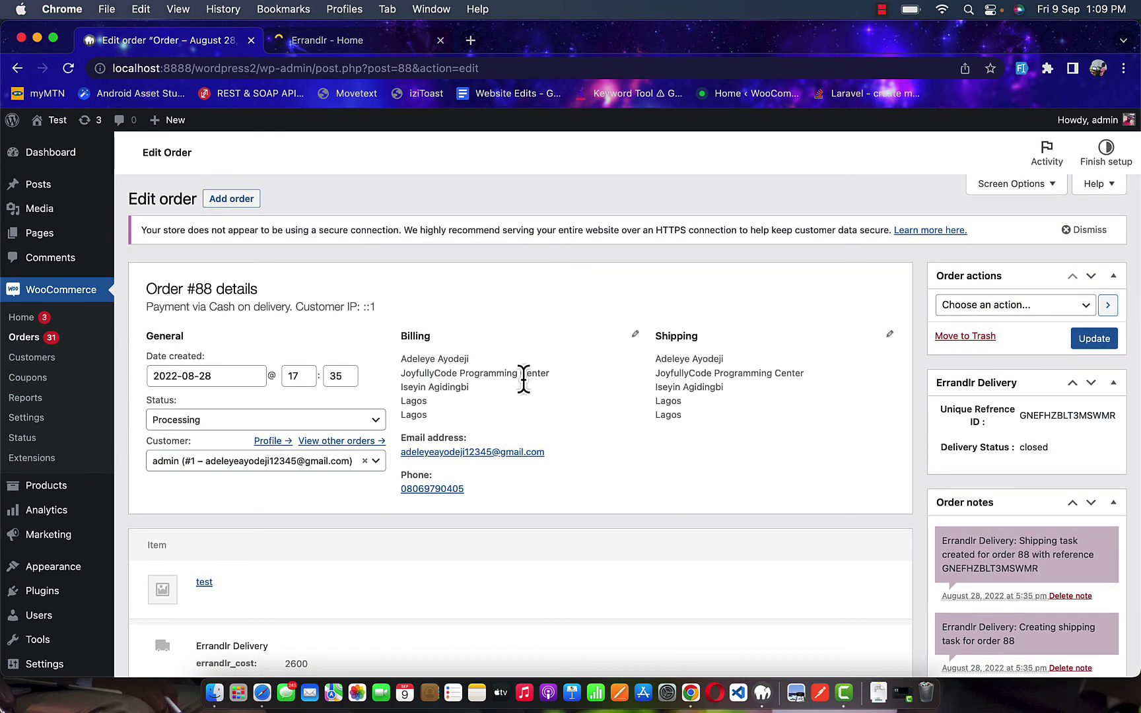